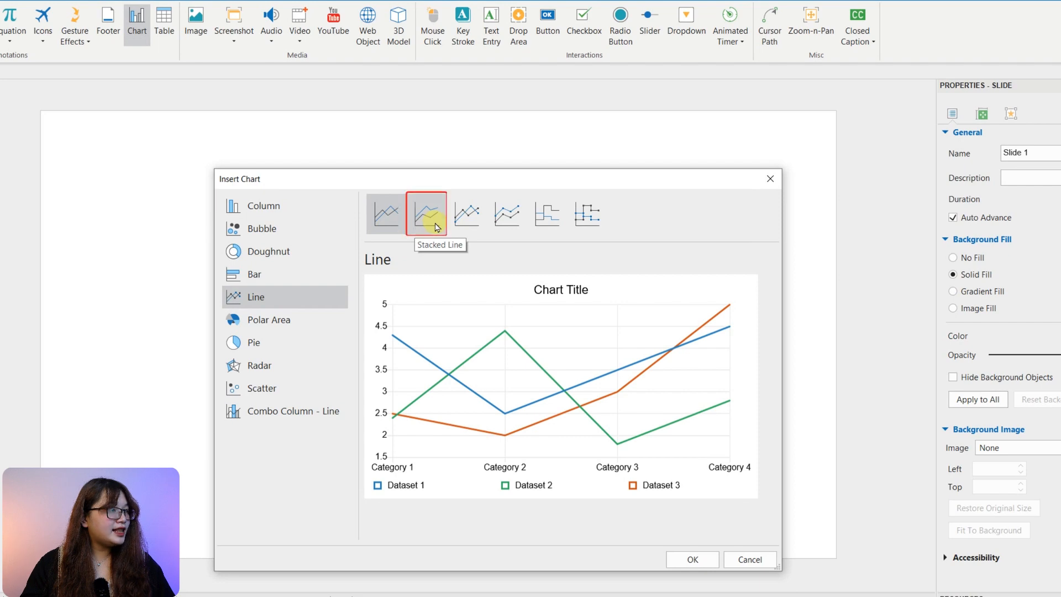
Step: Preview the stacked, stepped and marker variants of the line chart, and insert a plain Line chart on the slide
{"action": "left_click", "coordinate": [436, 226]}
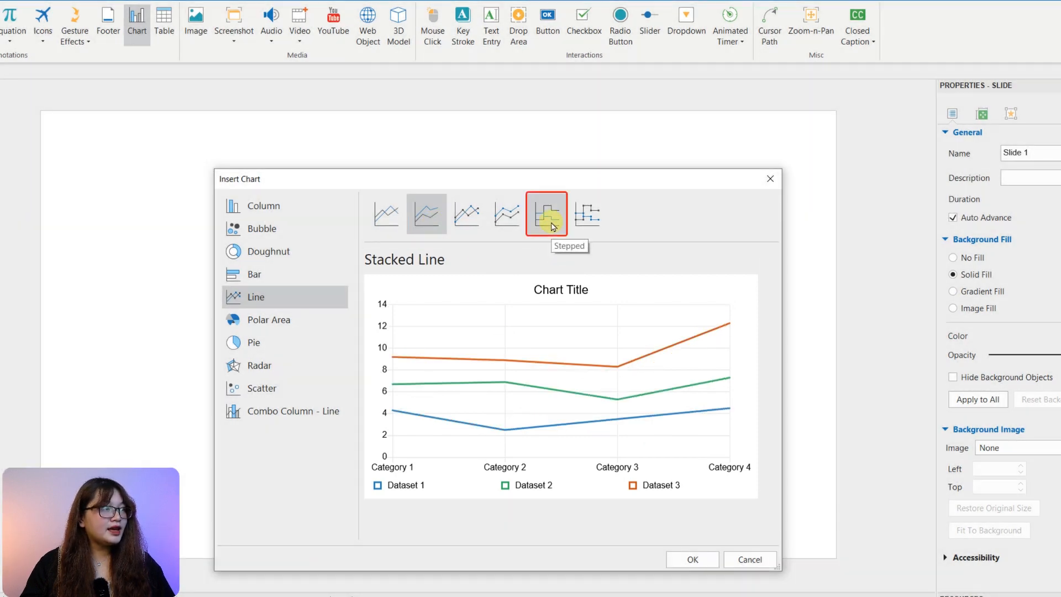
{"action": "left_click", "coordinate": [553, 226]}
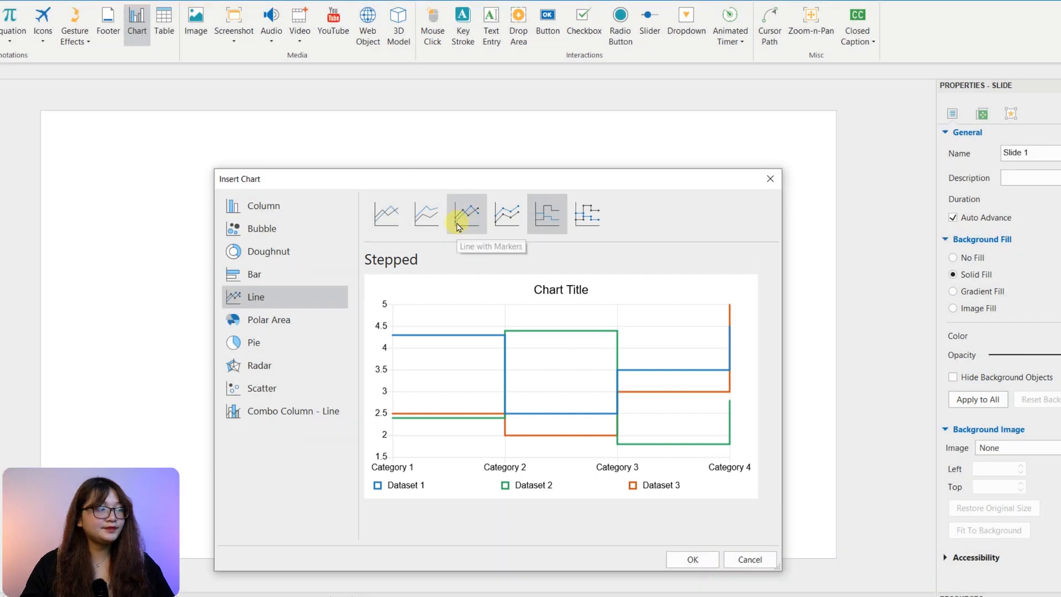
{"action": "left_click", "coordinate": [462, 221]}
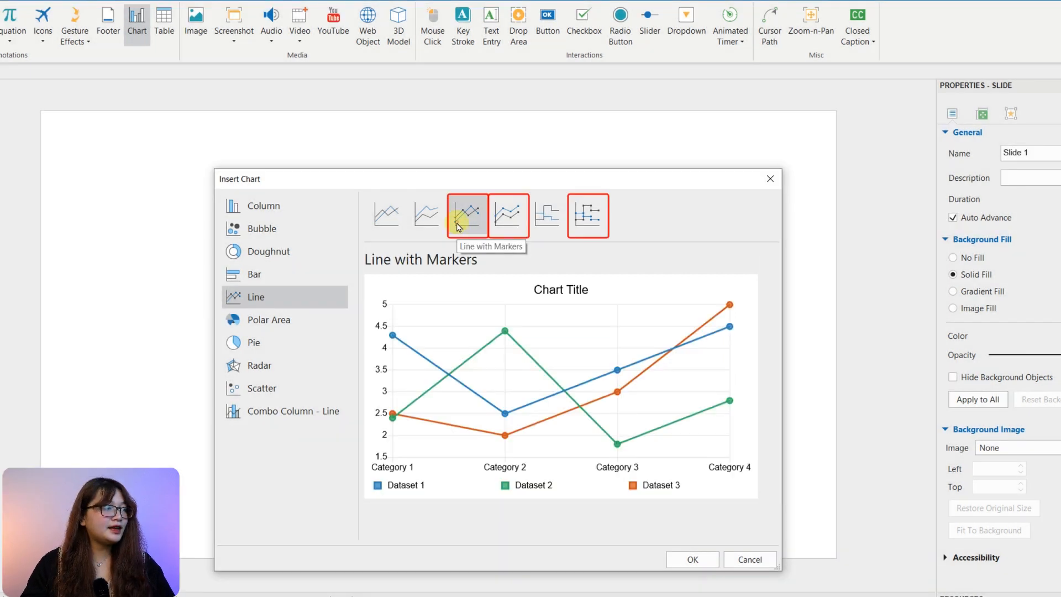
{"action": "left_click", "coordinate": [510, 219]}
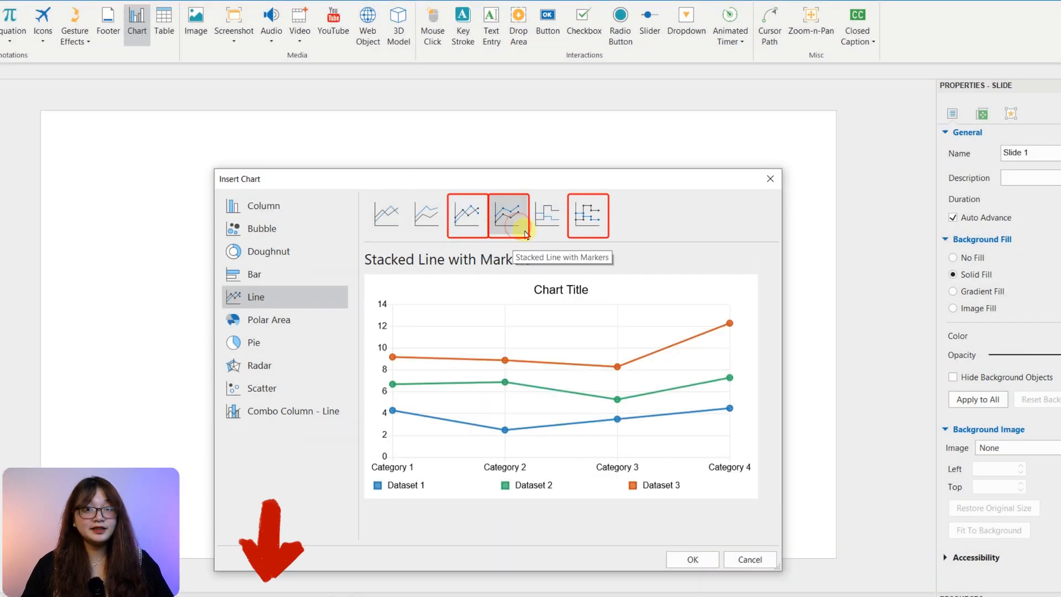
{"action": "left_click", "coordinate": [592, 229]}
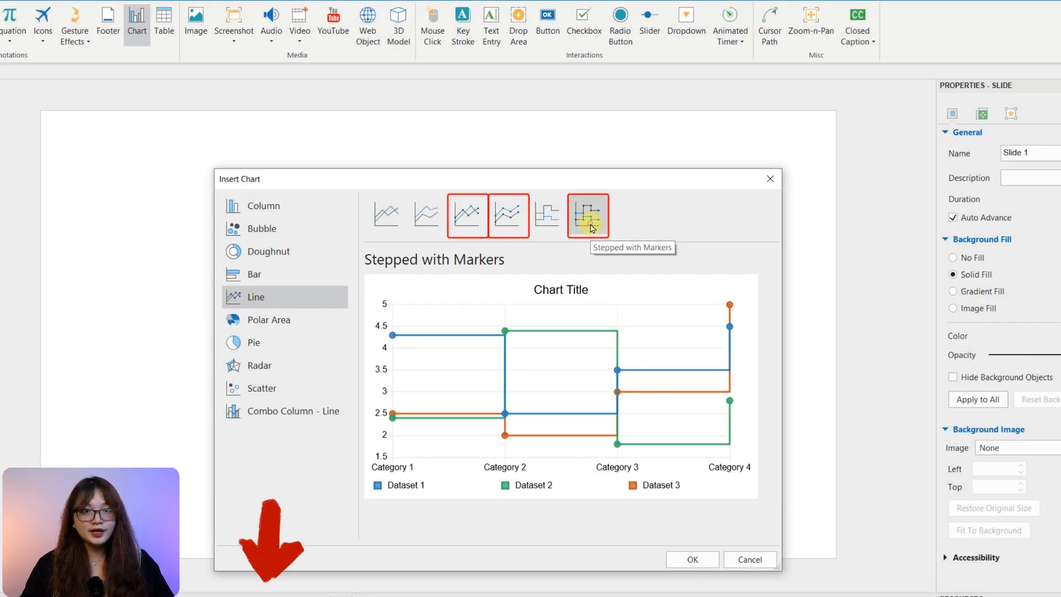
{"action": "left_click", "coordinate": [380, 218]}
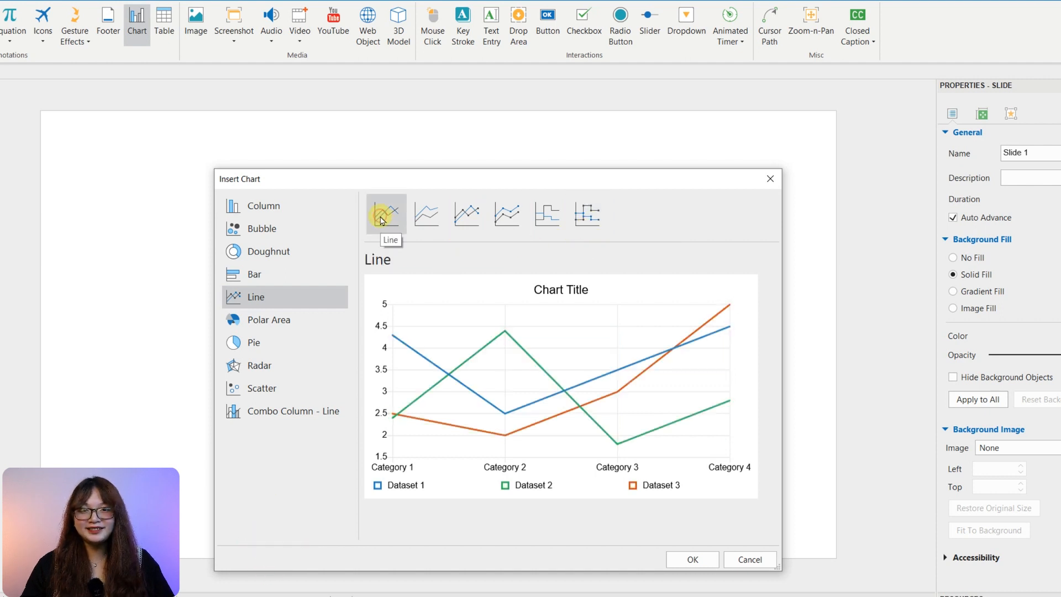
{"action": "left_click", "coordinate": [693, 560]}
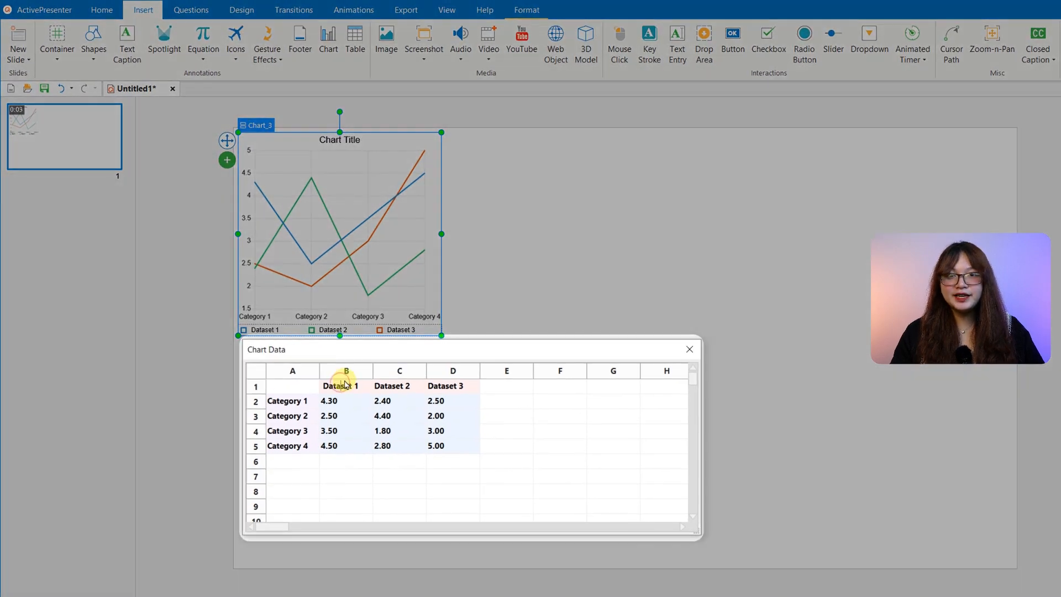
Step: Rename the three datasets in the chart data to Ball, Net and Racquet
{"action": "type", "text": "Ball"}
{"action": "left_click", "coordinate": [398, 386]}
{"action": "type", "text": "Net"}
{"action": "left_click", "coordinate": [450, 386]}
{"action": "type", "text": "Racquet"}
Step: Fill the category column of the chart data with Jan, Feb, Mar, Apr, May and Jun
{"action": "left_click", "coordinate": [311, 401]}
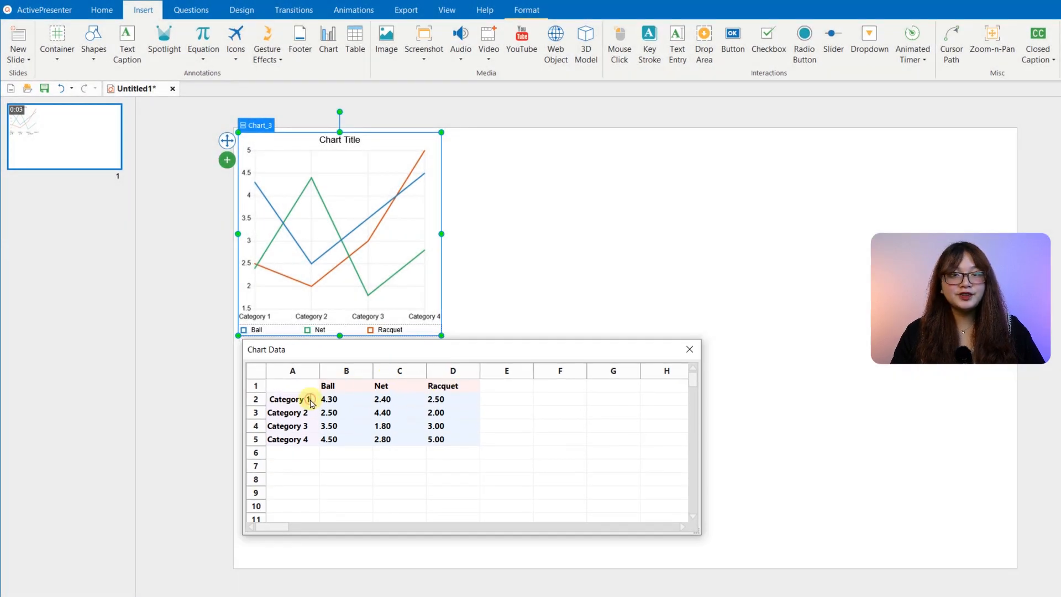
{"action": "type", "text": "Jan Feb Mar Apr May "}
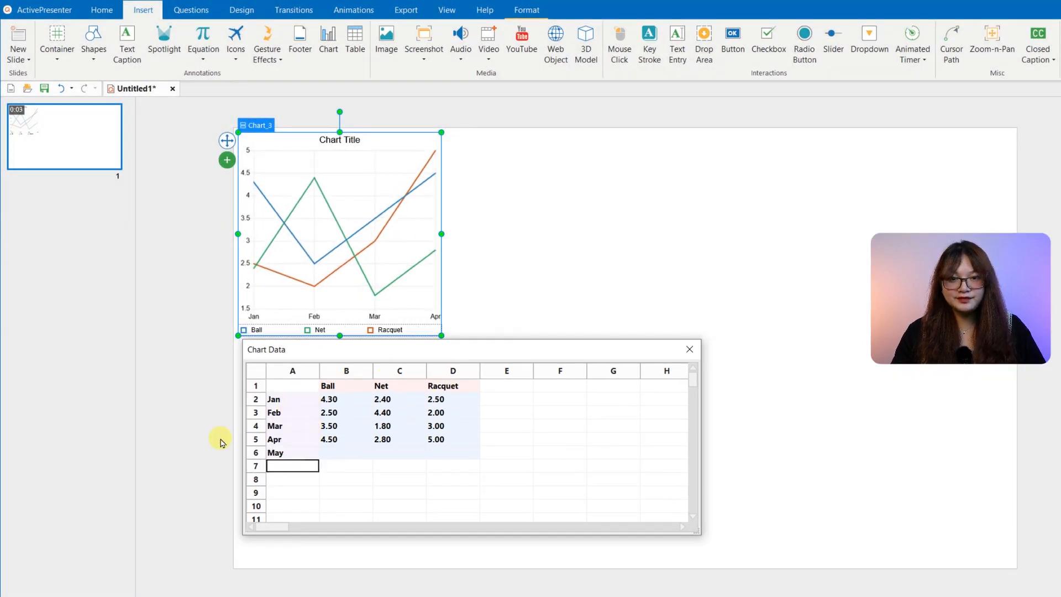
{"action": "type", "text": "Jun"}
{"action": "key", "text": "Return"}
Step: Enter the Ball values for January to June: 18011, 20000, 17760, 15000, 16456 and 17329
{"action": "left_click", "coordinate": [347, 401]}
{"action": "type", "text": "18000 20000 17760 15000 1645"}
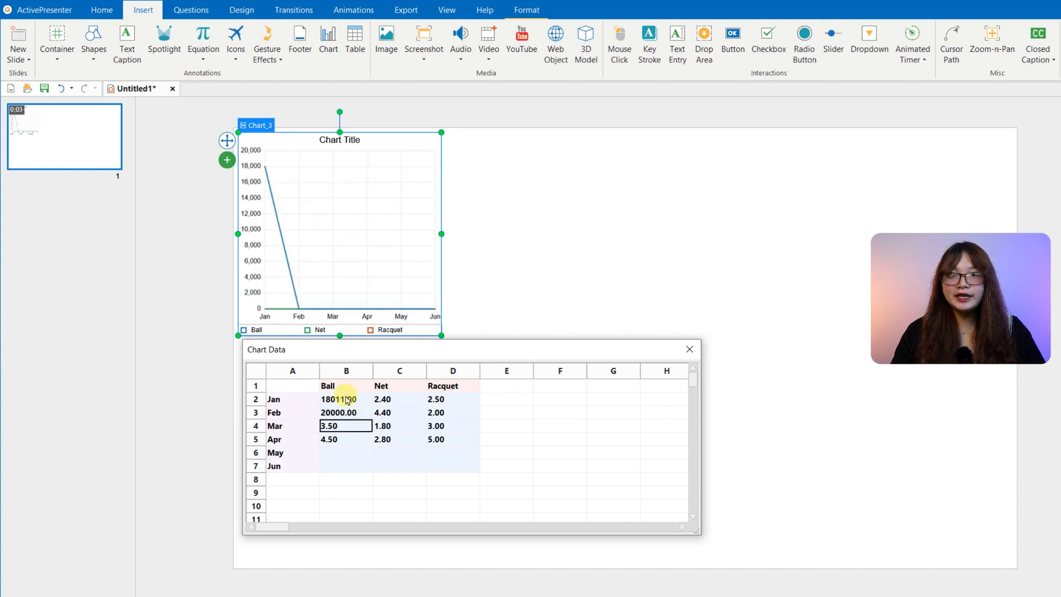
{"action": "type", "text": "6 17329"}
Step: Enter the January to June values: Net 14390, 9700, 10970, 12031, 11134, 8990; Racquet 9016, 8900, 8123, 7999, 9010 and about 12500
{"action": "left_click", "coordinate": [391, 400]}
{"action": "type", "text": "14"}
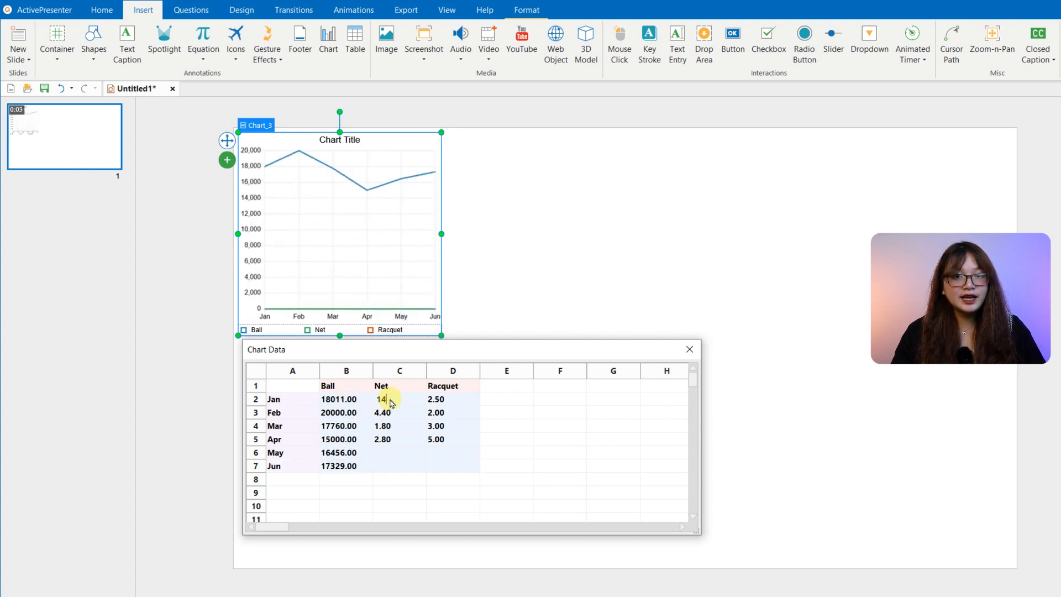
{"action": "type", "text": "390.00 9700.00 10970.00 12031.00 11134.00 8990"}
{"action": "left_click", "coordinate": [436, 400]}
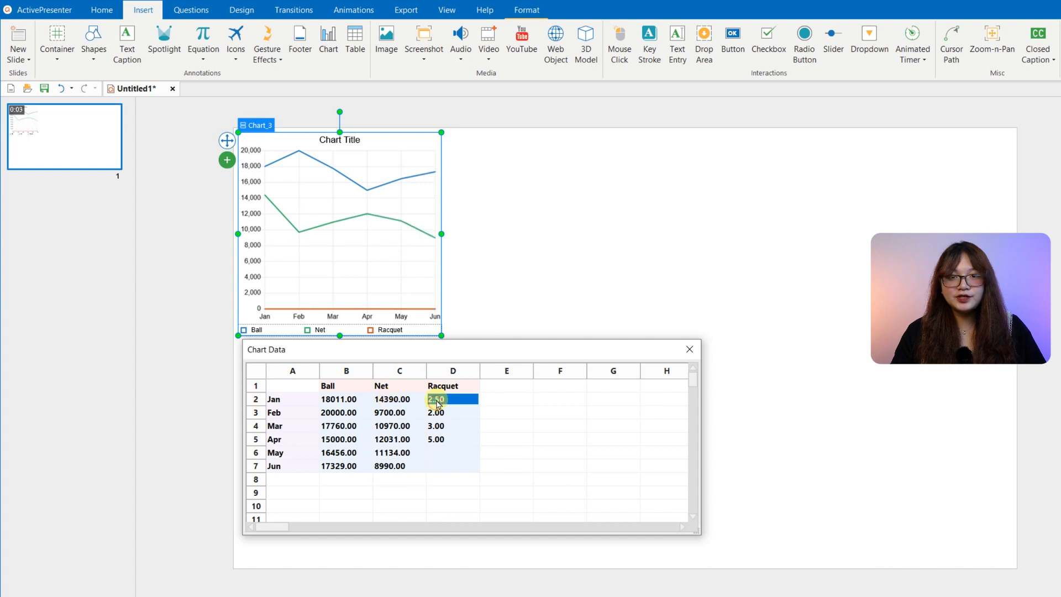
{"action": "type", "text": "9016 8900 8123 7999 9010 1"}
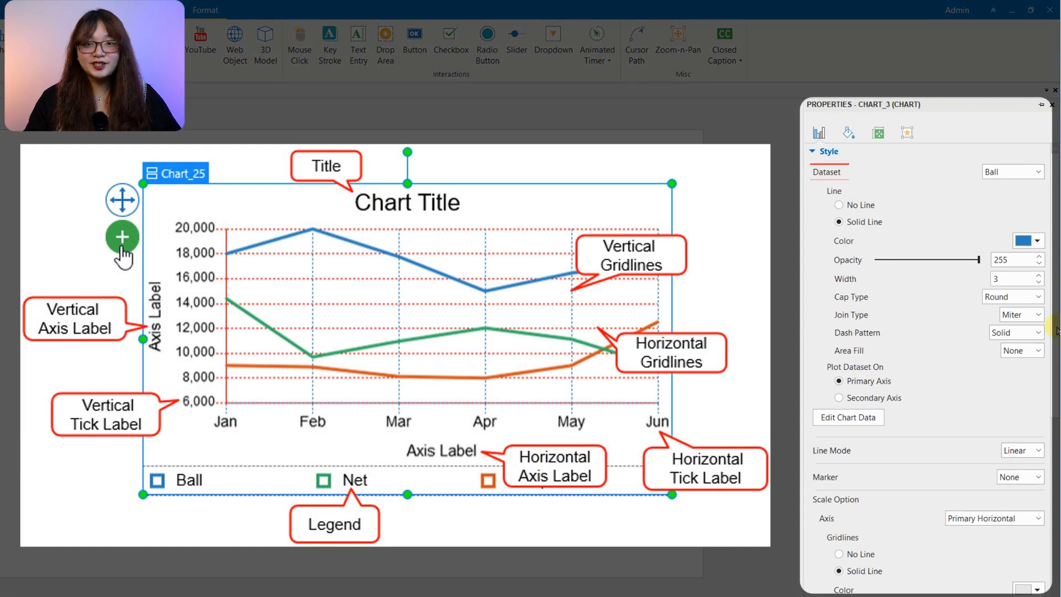
Step: Expand the chart's style properties and choose Ball as the dataset to format
{"action": "left_click_drag", "start_coordinate": [1057, 330], "coordinate": [1057, 516]}
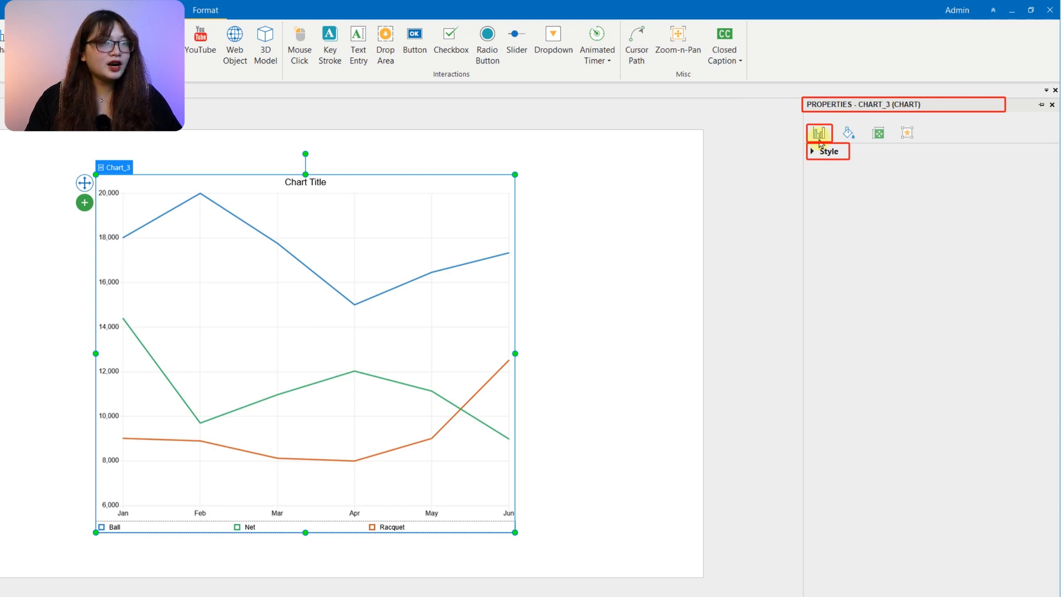
{"action": "left_click", "coordinate": [851, 154]}
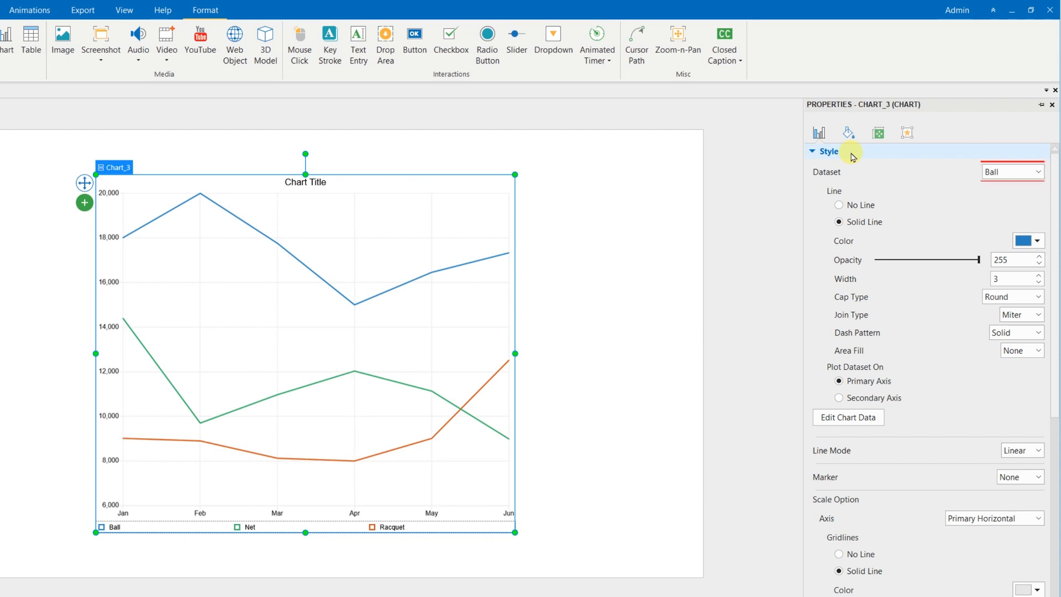
{"action": "left_click", "coordinate": [1038, 172]}
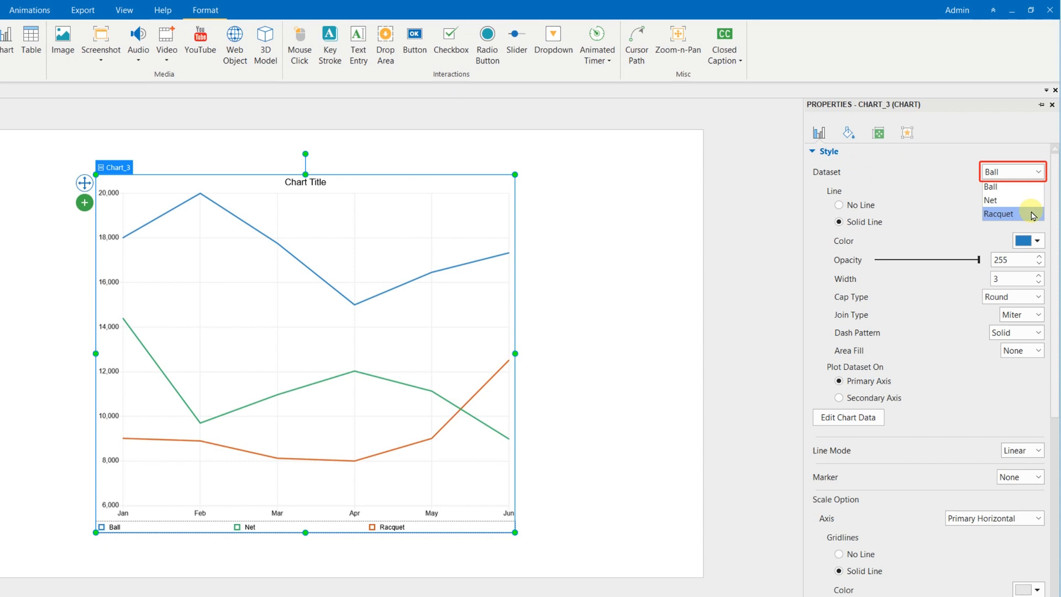
{"action": "left_click", "coordinate": [1018, 187]}
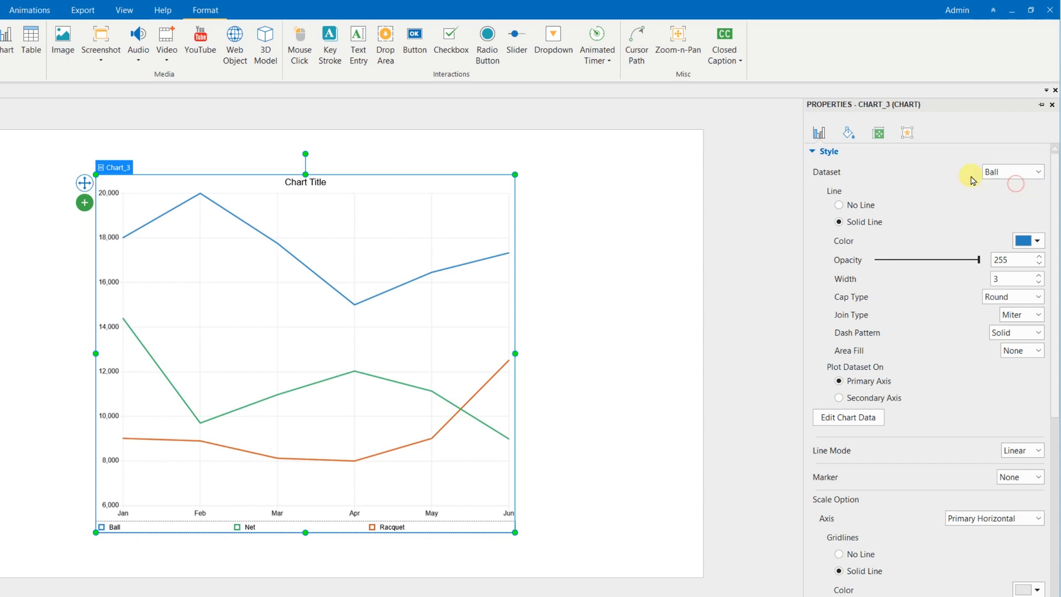
Step: Change the chart type from Line to Line with Markers
{"action": "right_click", "coordinate": [303, 311]}
{"action": "left_click", "coordinate": [362, 356]}
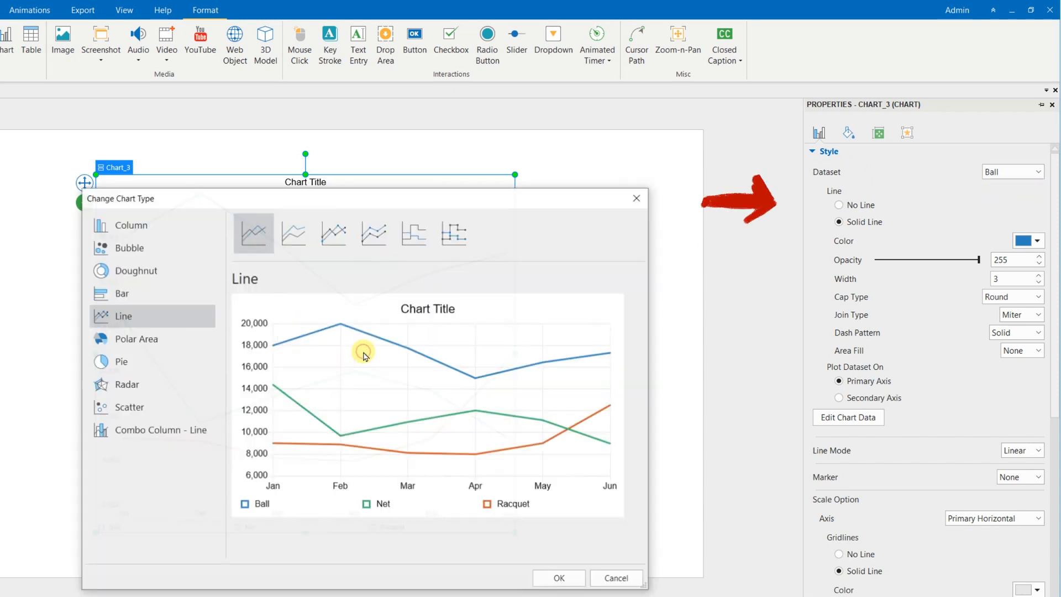
{"action": "left_click", "coordinate": [343, 242]}
{"action": "left_click", "coordinate": [552, 578]}
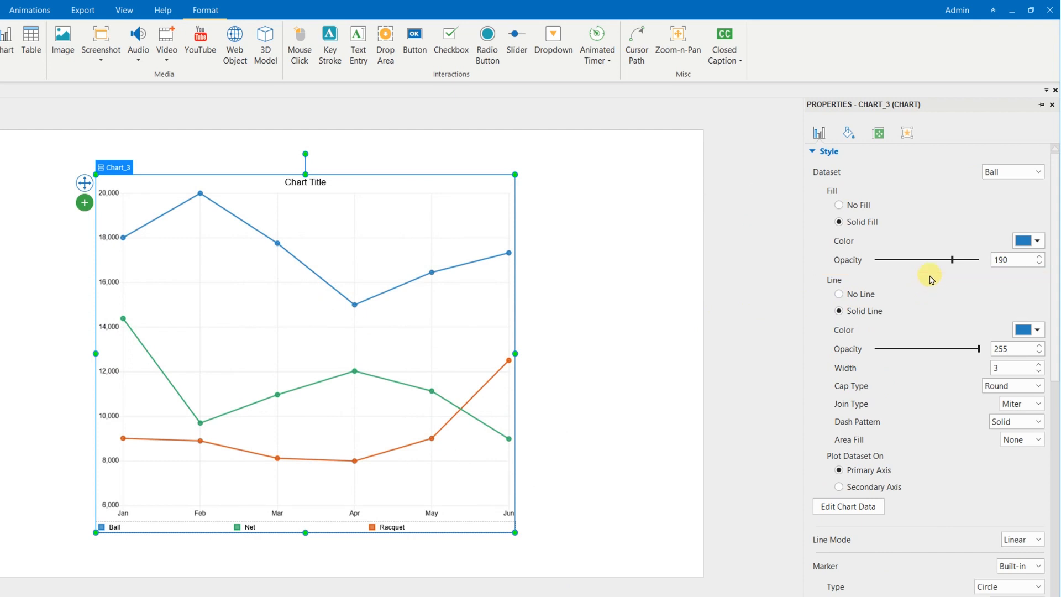
Step: Try the Start area fill for the Ball dataset, and set its marker fill to black with opacity 255
{"action": "left_click", "coordinate": [1021, 440]}
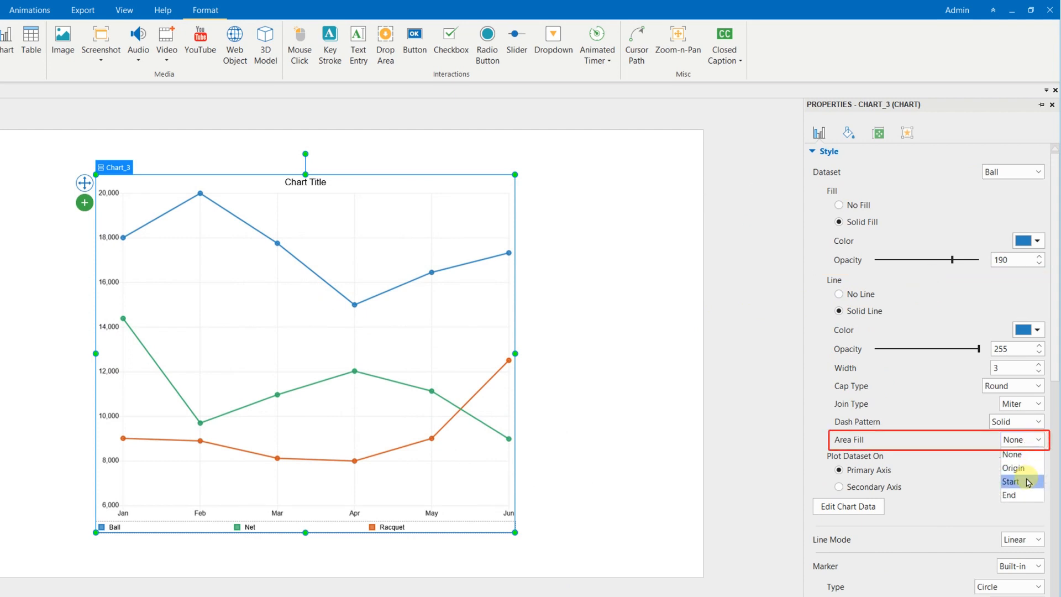
{"action": "left_click", "coordinate": [1011, 481]}
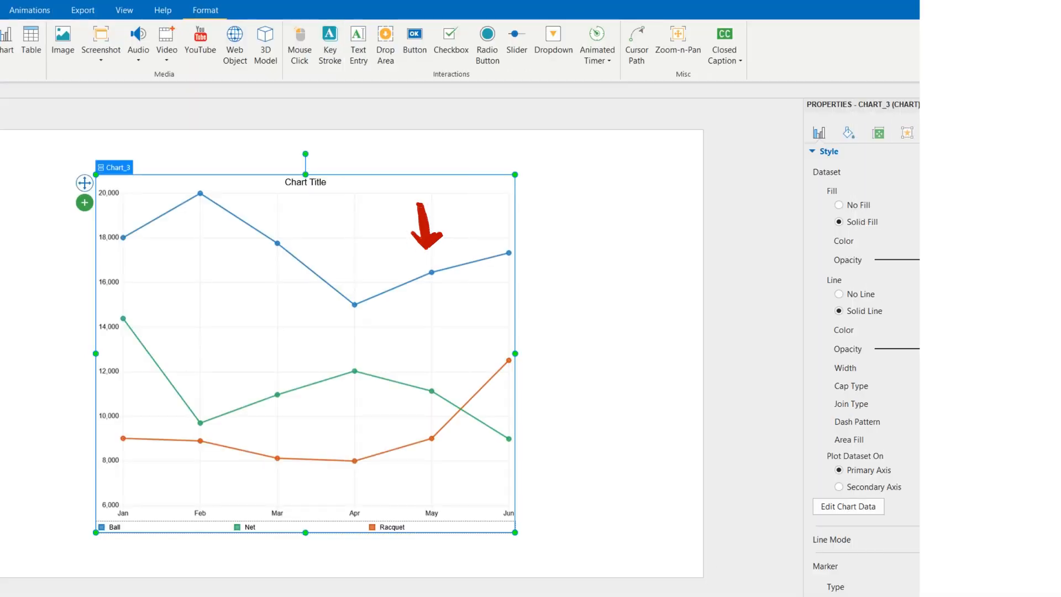
{"action": "left_click", "coordinate": [1041, 249]}
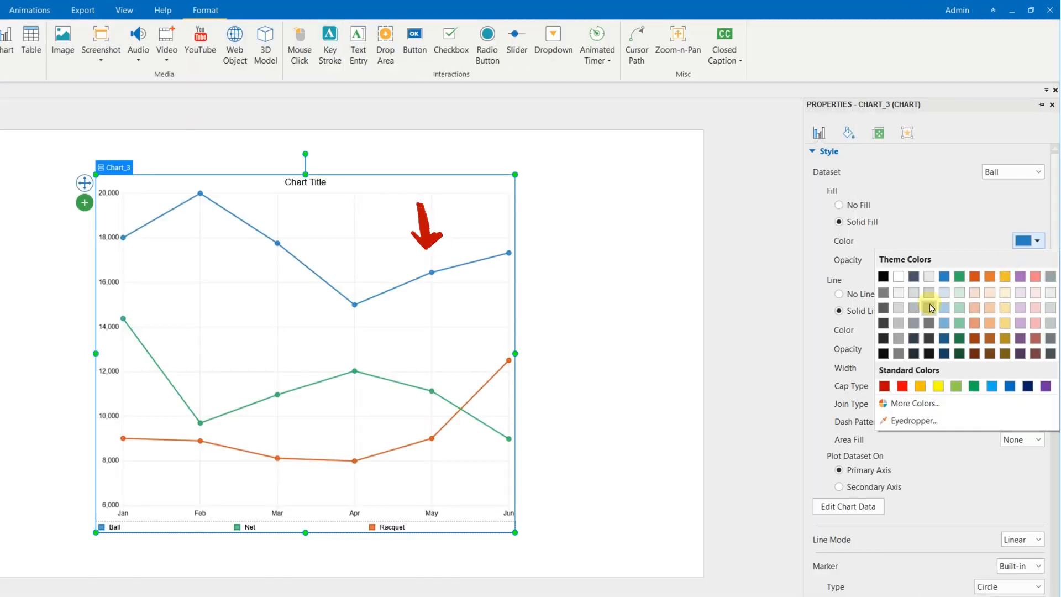
{"action": "left_click", "coordinate": [882, 356]}
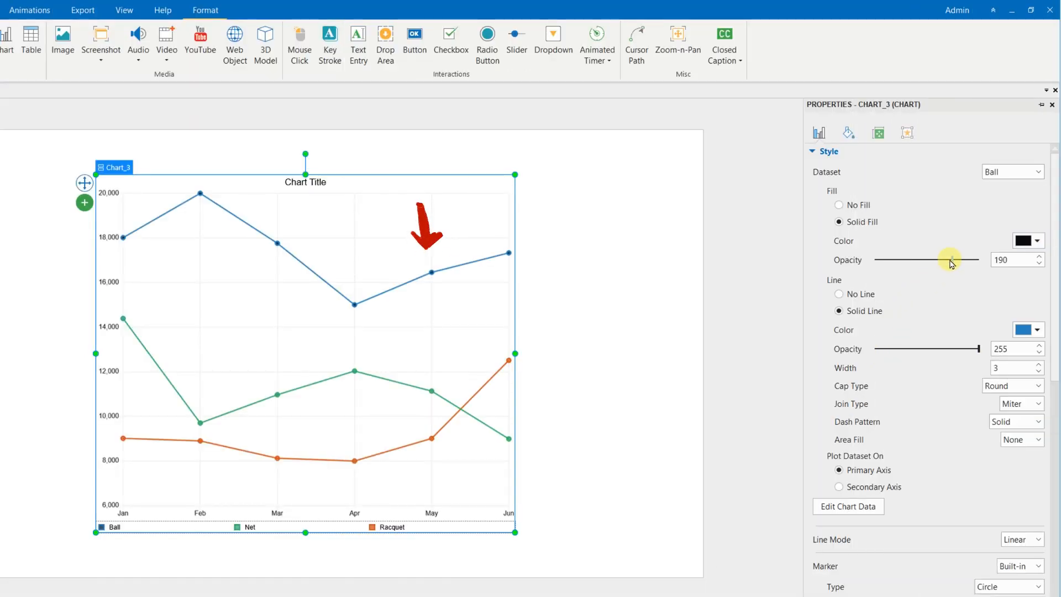
{"action": "left_click_drag", "start_coordinate": [968, 262], "coordinate": [838, 263]}
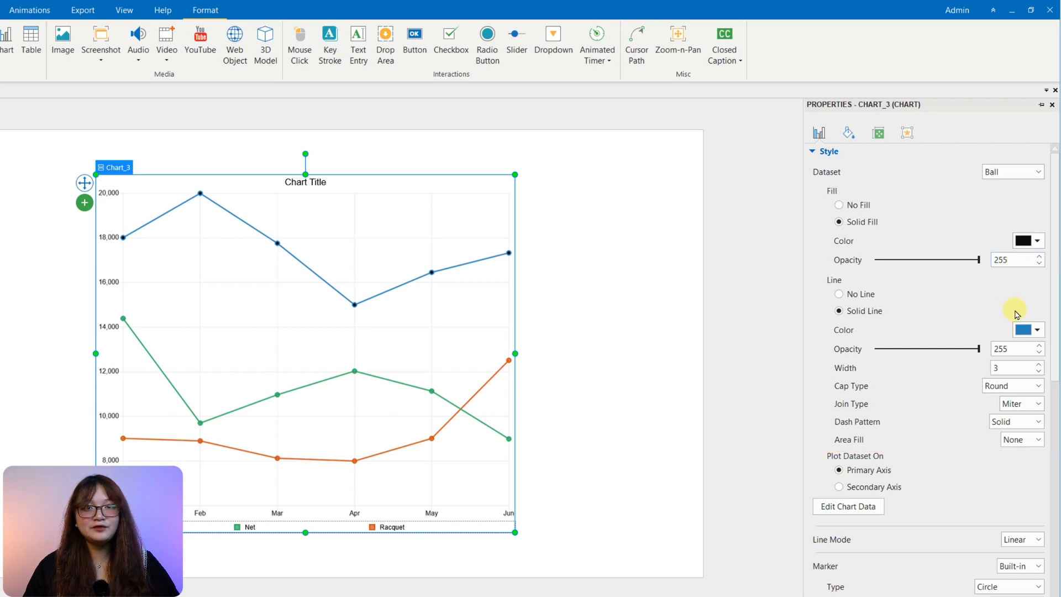
Step: Set the Ball dataset's line to dark brown-orange with opacity 183 and a width of 5
{"action": "scroll", "coordinate": [940, 395], "scroll_direction": "down", "scroll_amount": 1}
{"action": "left_click", "coordinate": [1037, 299]}
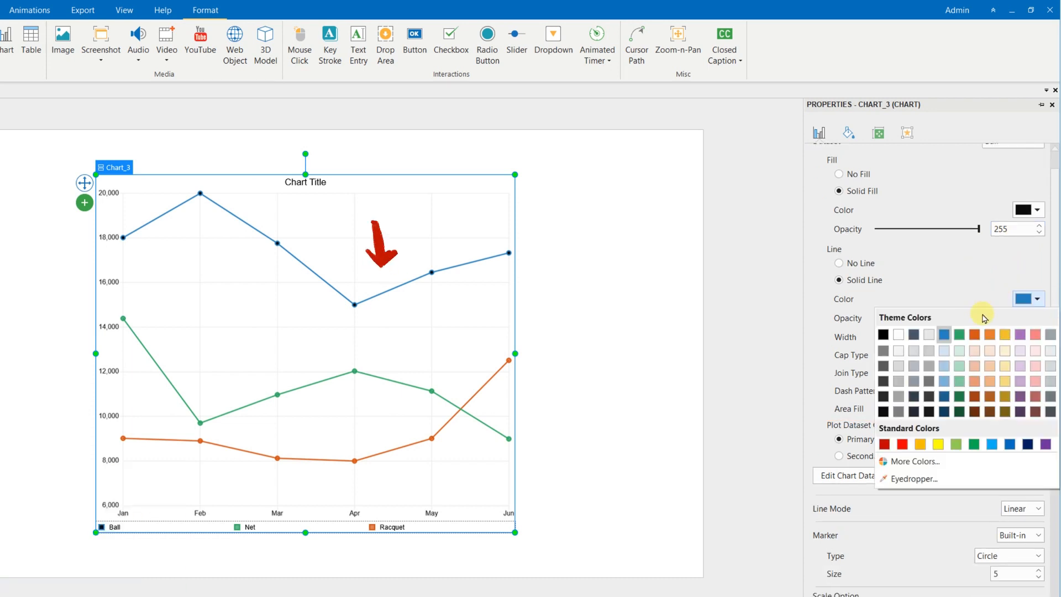
{"action": "left_click", "coordinate": [971, 413]}
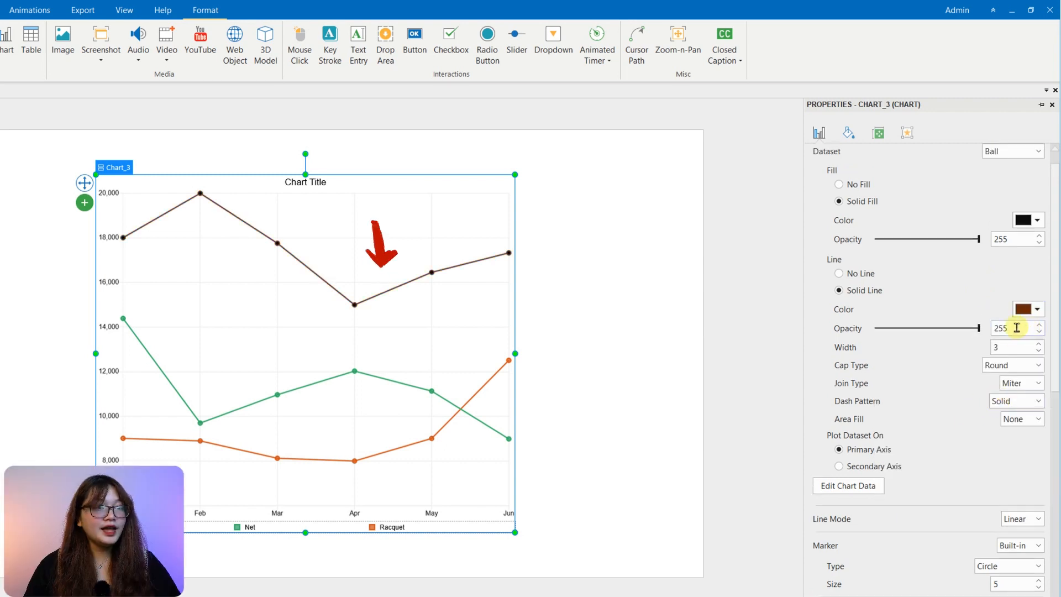
{"action": "left_click_drag", "start_coordinate": [979, 328], "coordinate": [951, 336]}
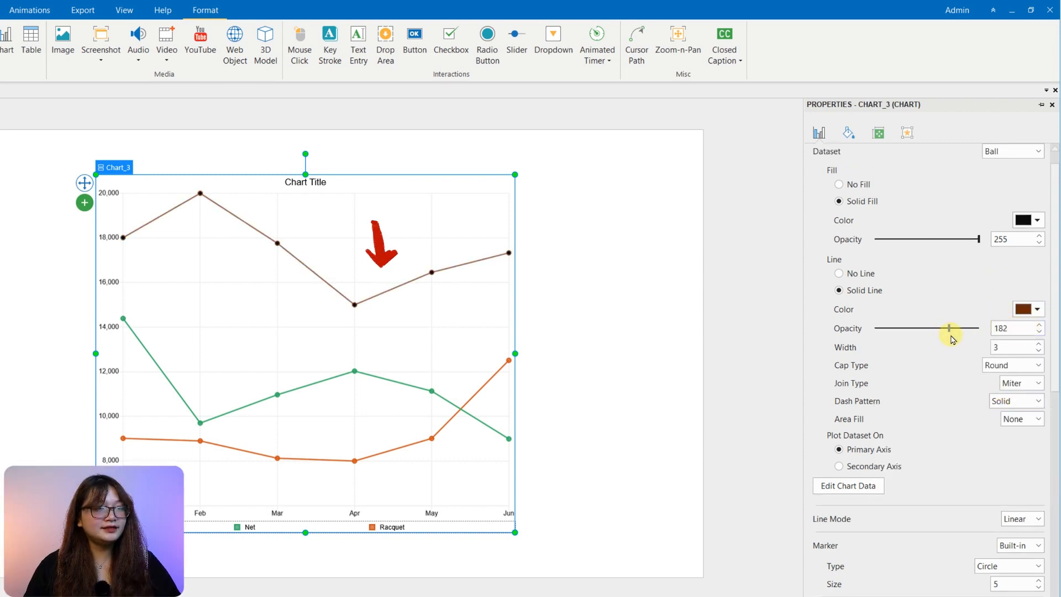
{"action": "double_click", "coordinate": [1023, 348]}
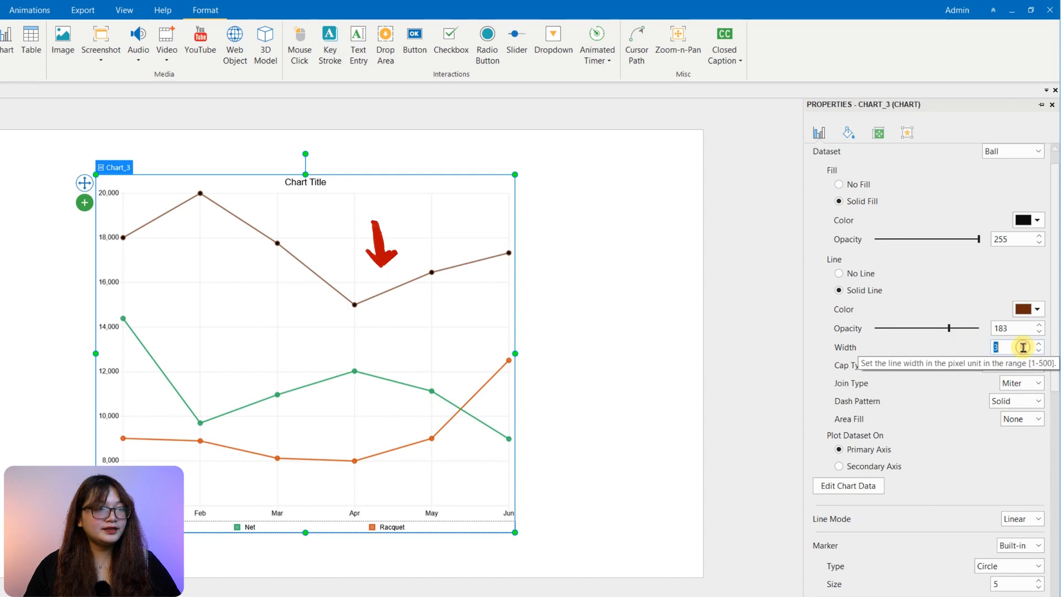
{"action": "type", "text": "5"}
{"action": "key", "text": "Return"}
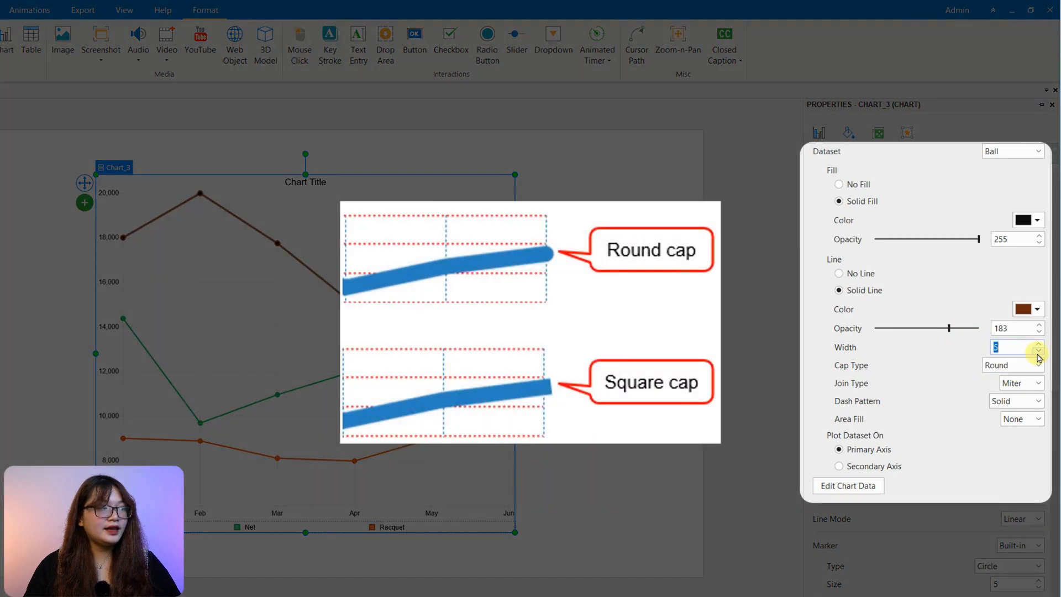
Step: Style the Ball dataset's line with a Round cap, Miter join and Dot Dash pattern
{"action": "left_click", "coordinate": [1037, 367]}
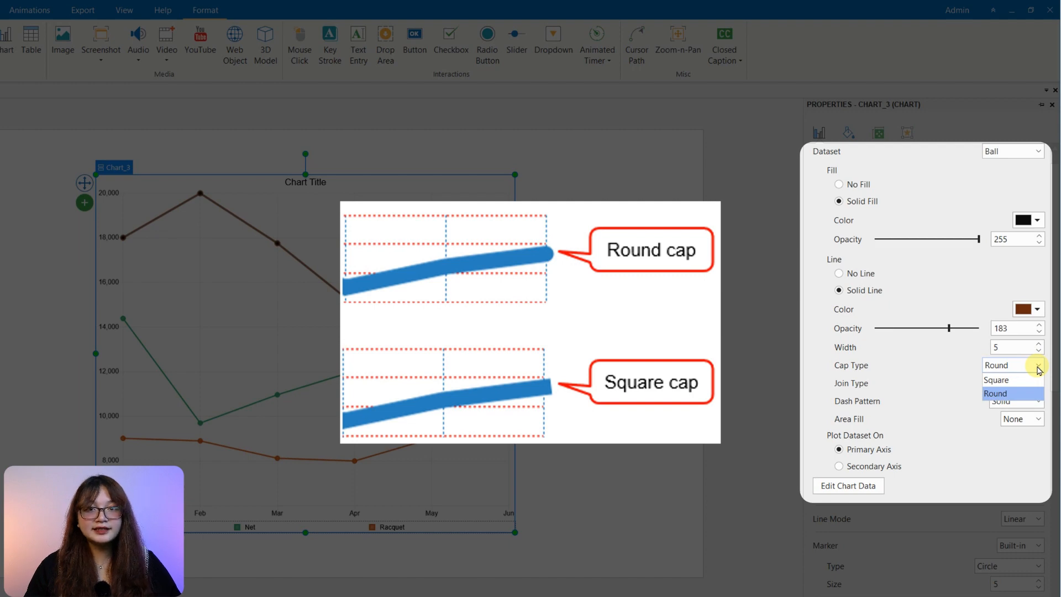
{"action": "left_click", "coordinate": [1014, 393]}
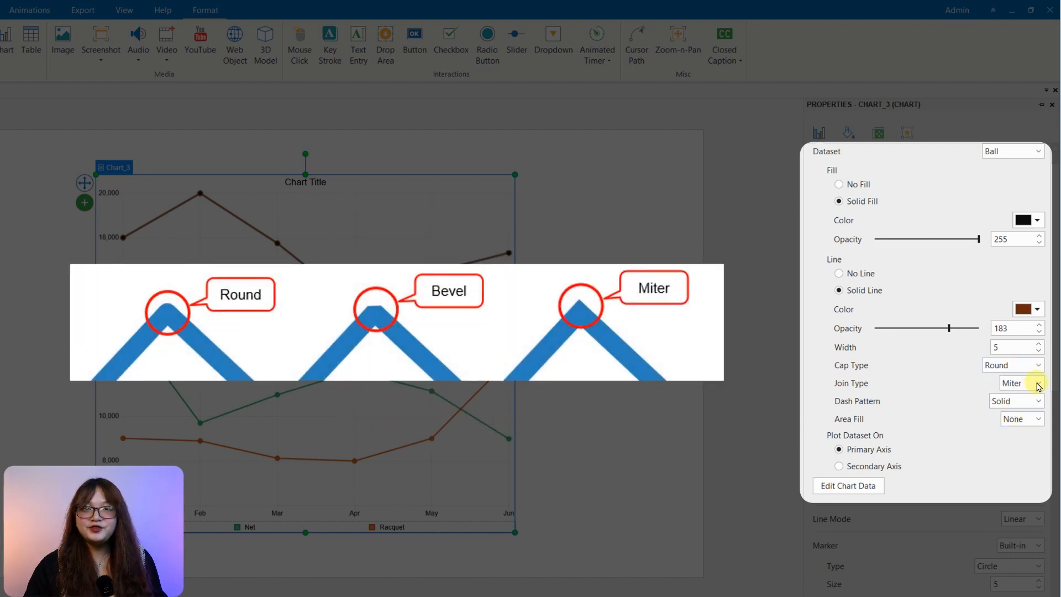
{"action": "left_click", "coordinate": [1037, 383]}
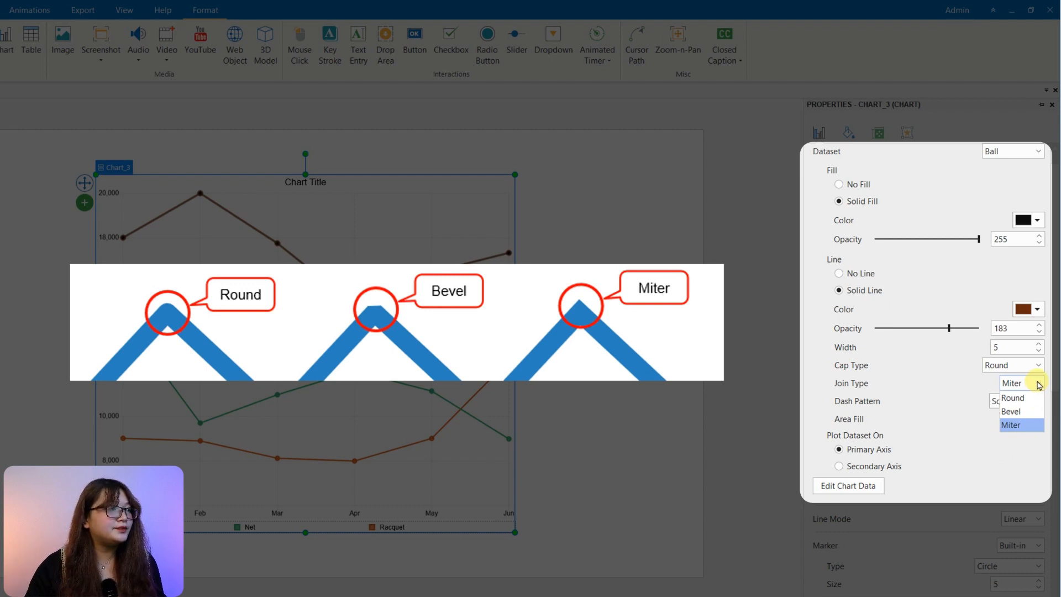
{"action": "left_click", "coordinate": [1004, 470]}
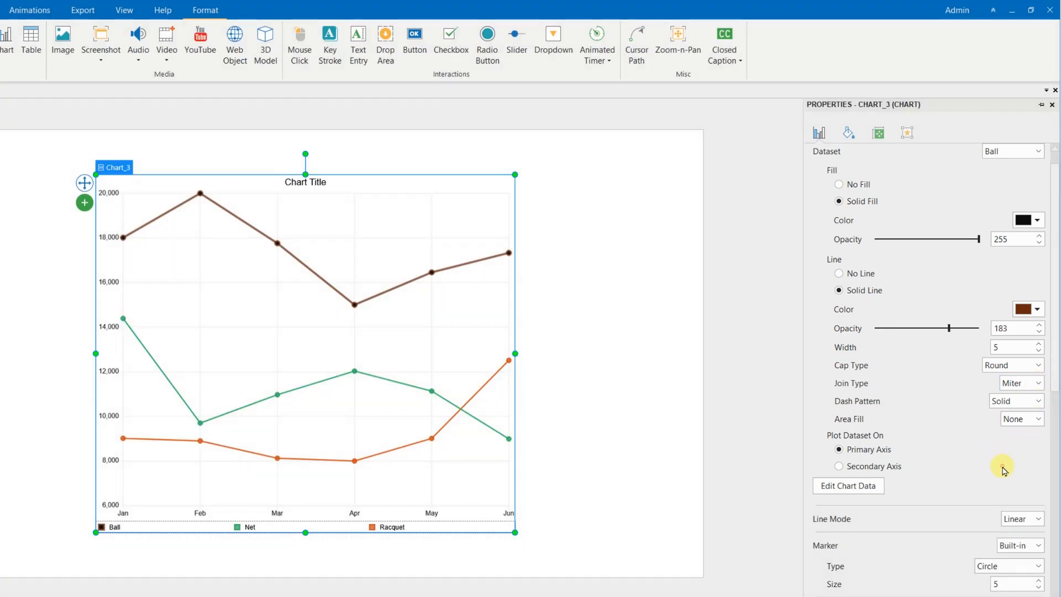
{"action": "left_click", "coordinate": [1037, 402]}
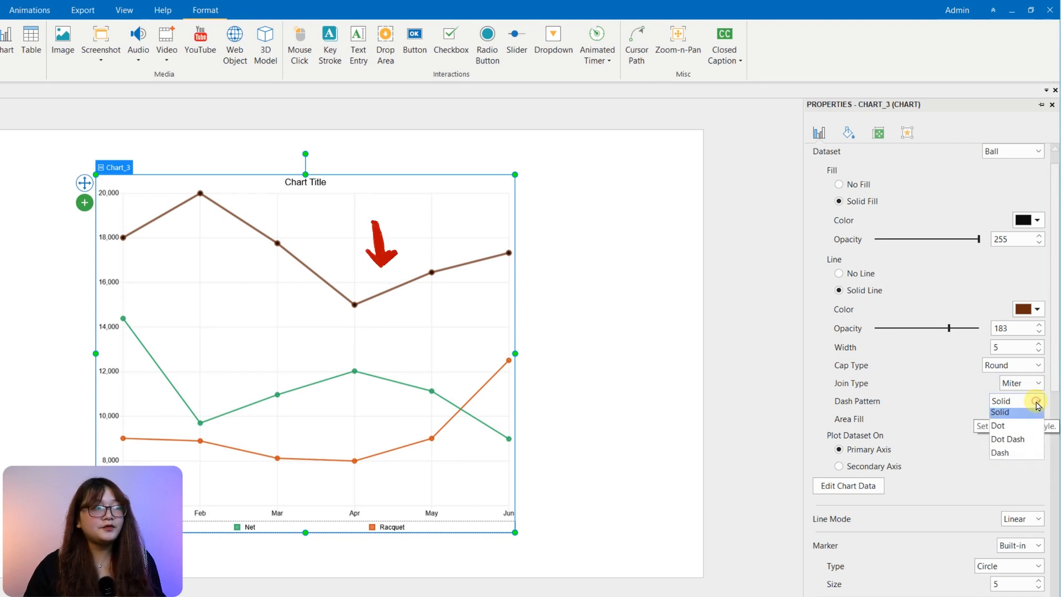
{"action": "left_click", "coordinate": [1016, 444]}
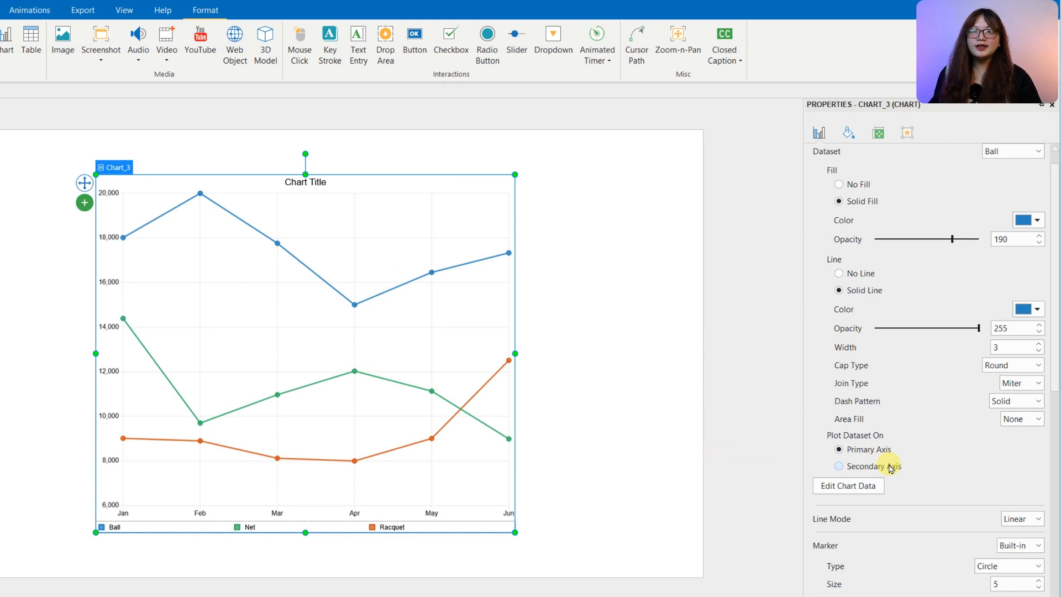
Step: Choose the Secondary Horizontal axis in the scale options, and plot the Ball dataset on the secondary axis
{"action": "left_click", "coordinate": [891, 469]}
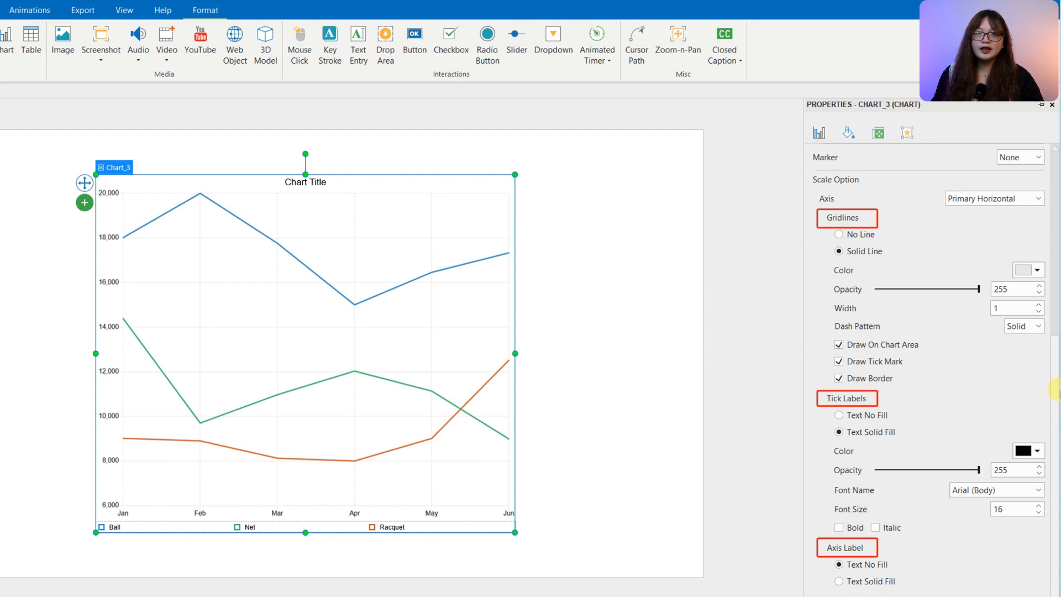
{"action": "left_click", "coordinate": [1039, 200]}
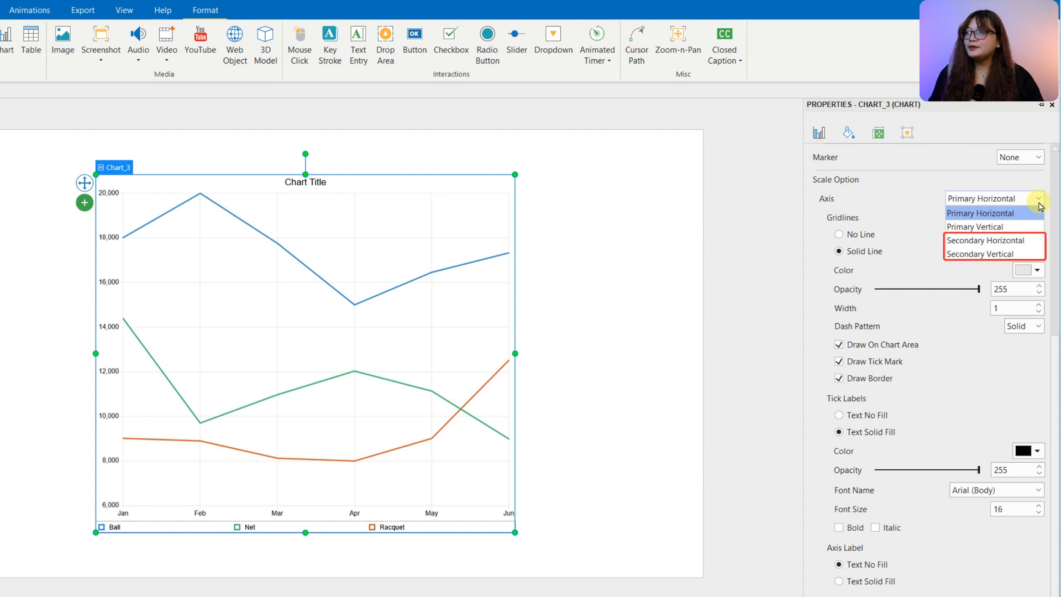
{"action": "left_click", "coordinate": [1029, 241]}
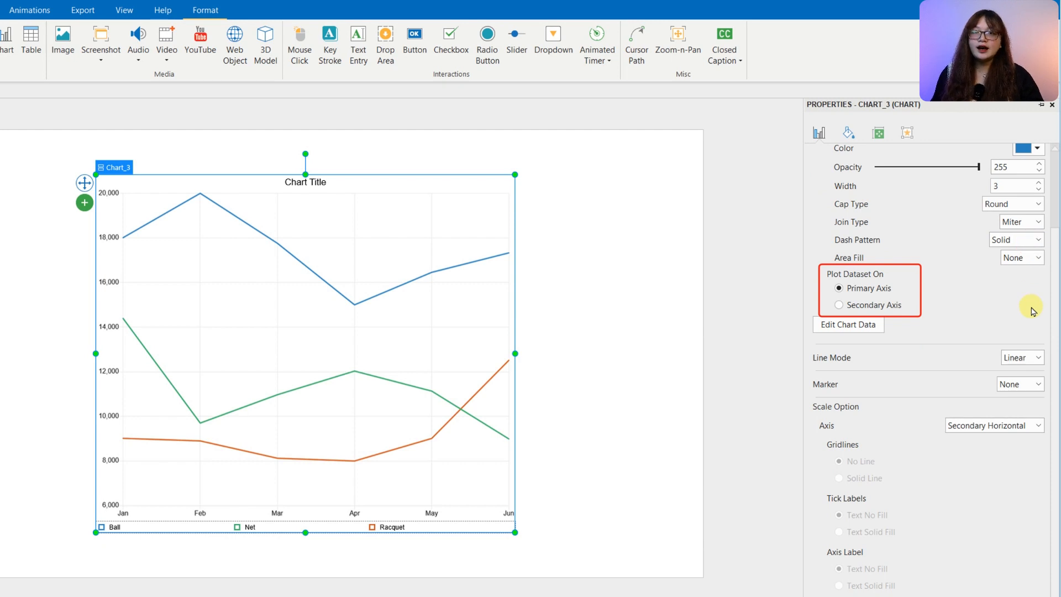
{"action": "left_click", "coordinate": [890, 304]}
{"action": "scroll", "coordinate": [1053, 381], "scroll_direction": "down", "scroll_amount": 2}
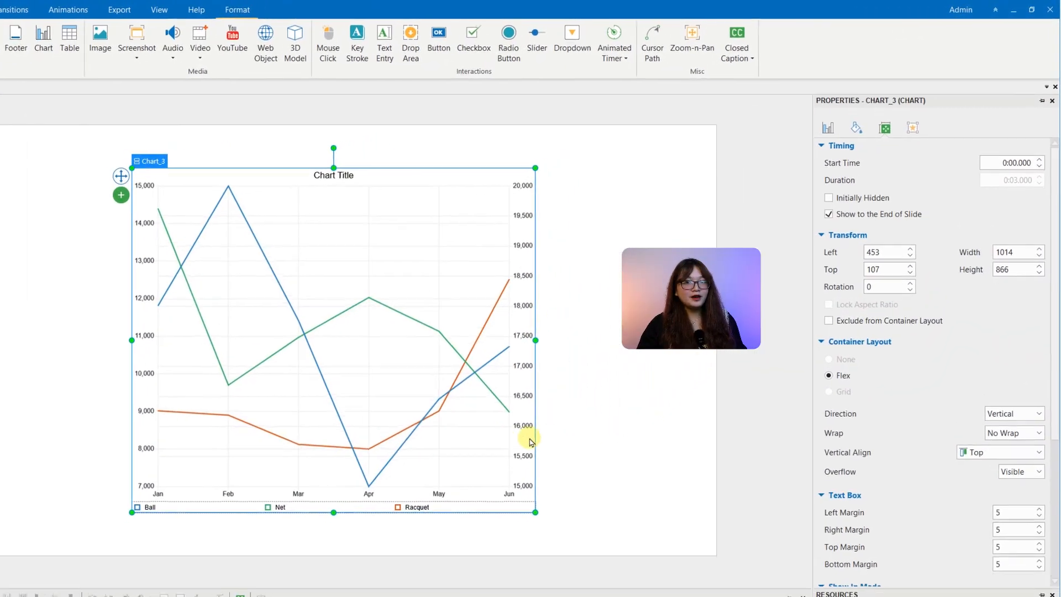
Step: Try to resize the line chart and the Racquet legend separately inside the chart container
{"action": "left_click", "coordinate": [577, 369]}
{"action": "left_click", "coordinate": [482, 441]}
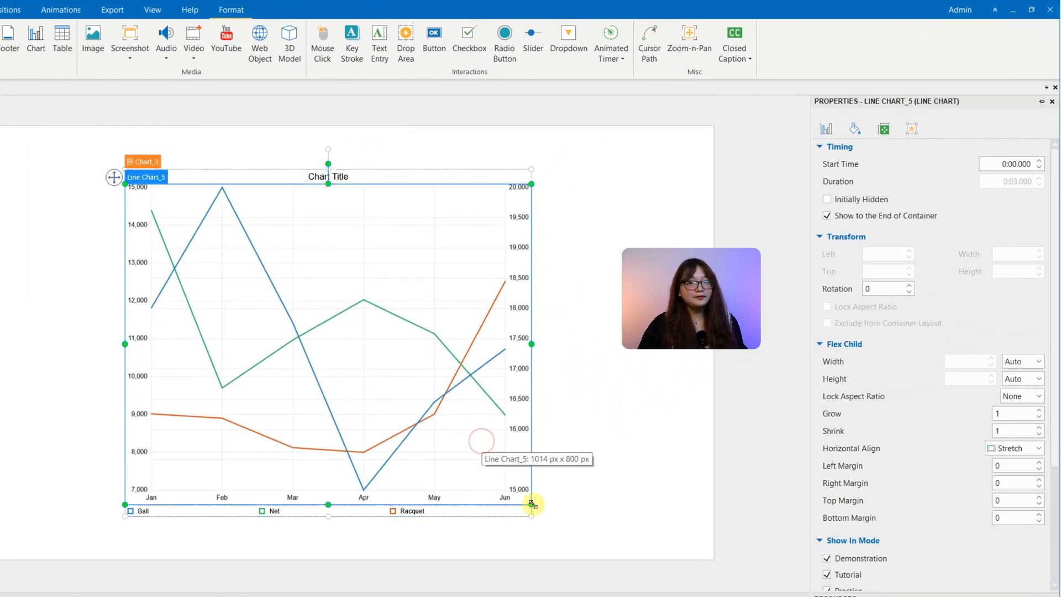
{"action": "left_click_drag", "start_coordinate": [533, 505], "coordinate": [616, 572]}
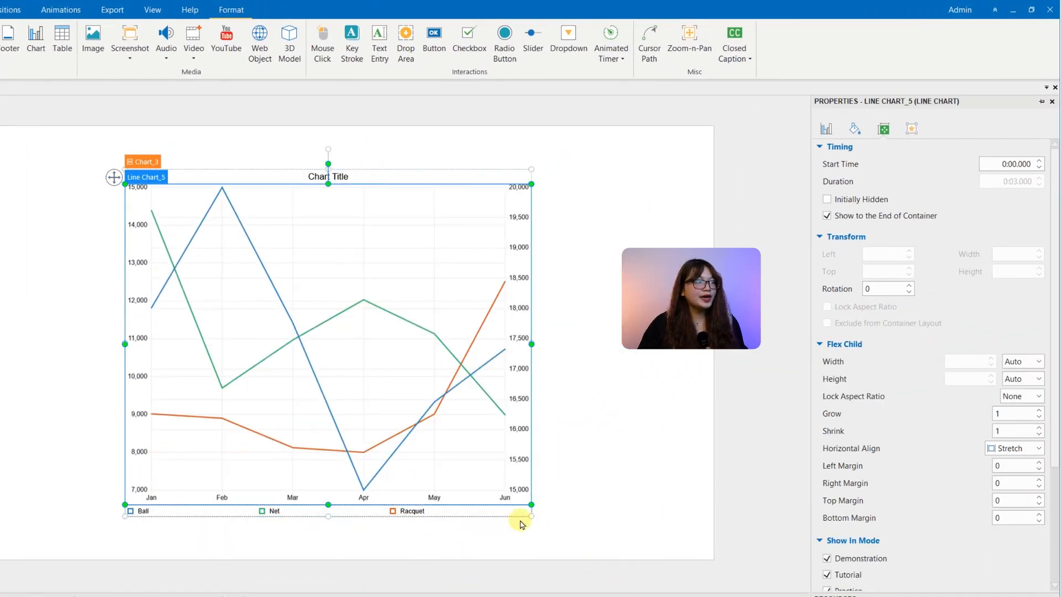
{"action": "left_click", "coordinate": [504, 513]}
{"action": "left_click", "coordinate": [529, 517]}
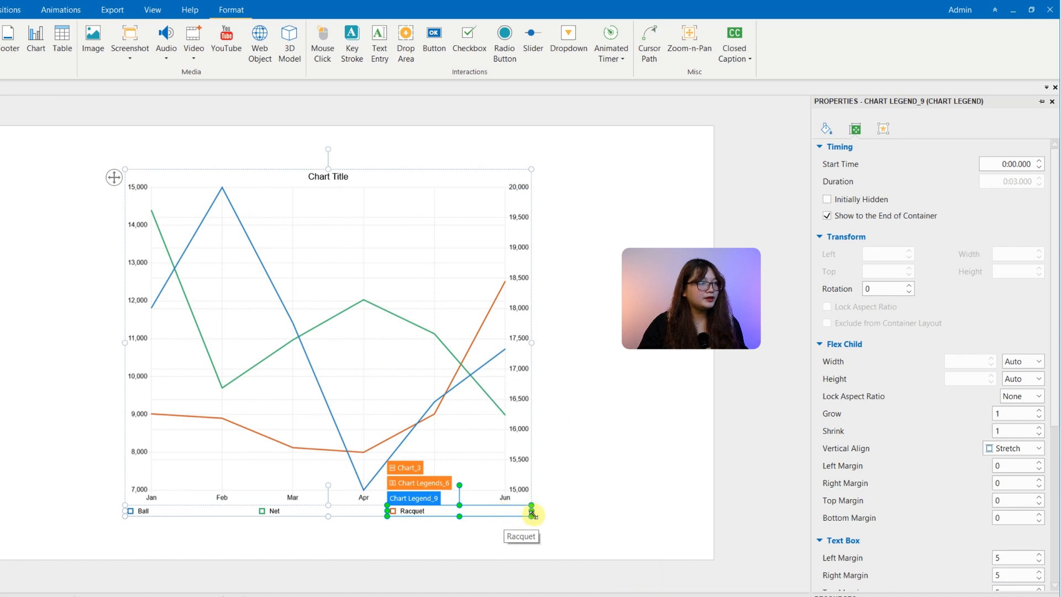
{"action": "left_click_drag", "start_coordinate": [532, 514], "coordinate": [614, 582]}
Step: Try the Horizontal direction for the whole chart's container layout, and restore it to Vertical
{"action": "left_click", "coordinate": [455, 481]}
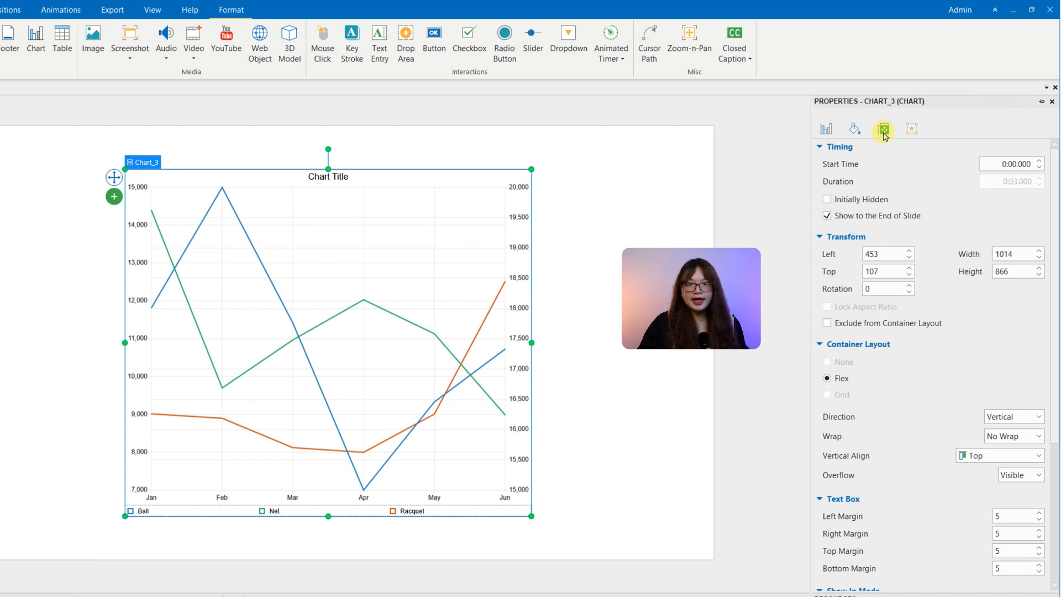
{"action": "left_click", "coordinate": [1030, 422]}
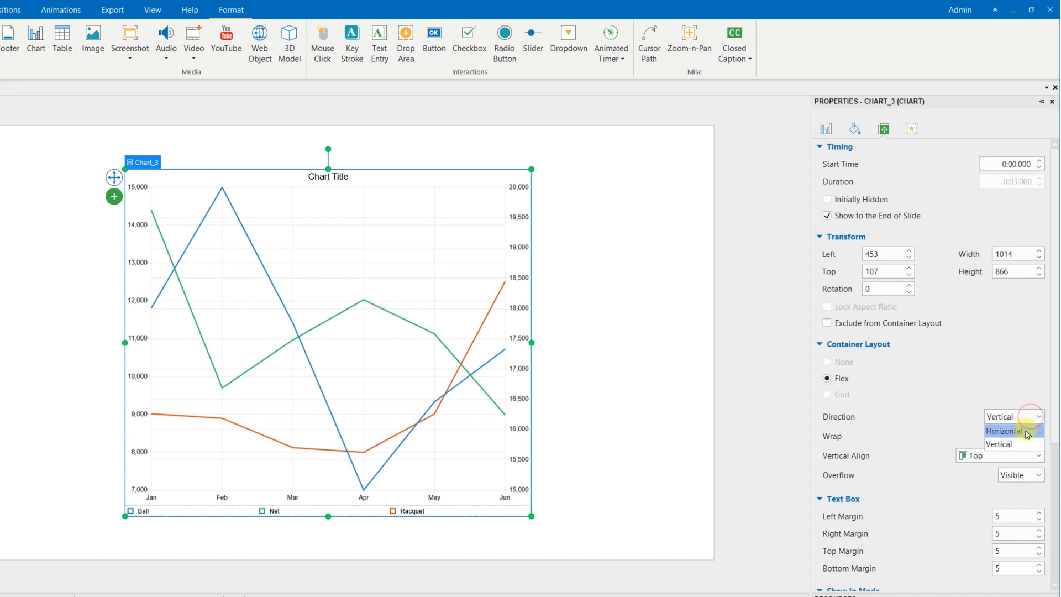
{"action": "left_click", "coordinate": [1027, 431]}
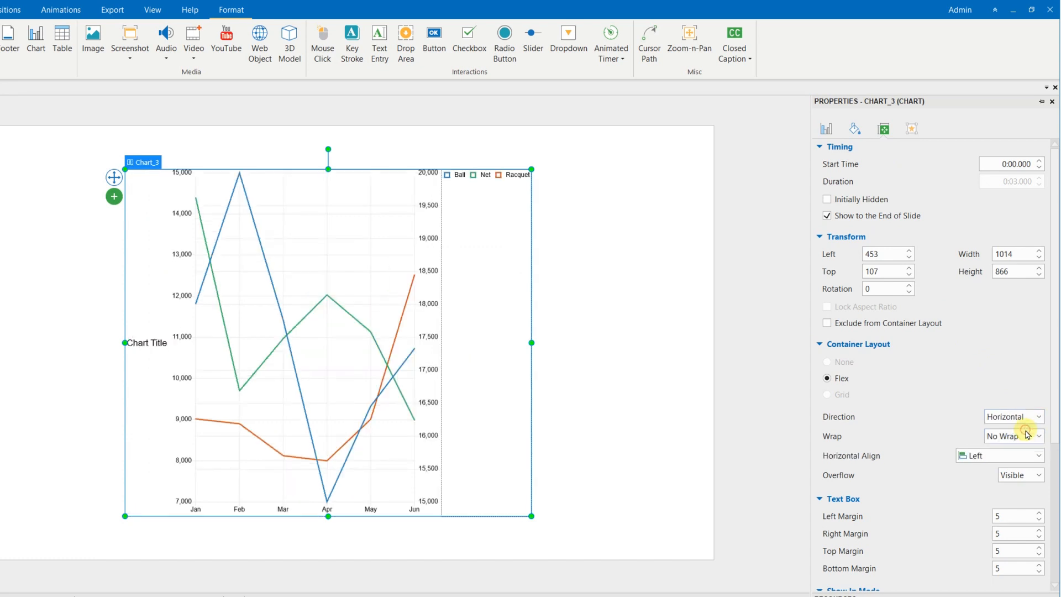
{"action": "left_click", "coordinate": [1026, 444]}
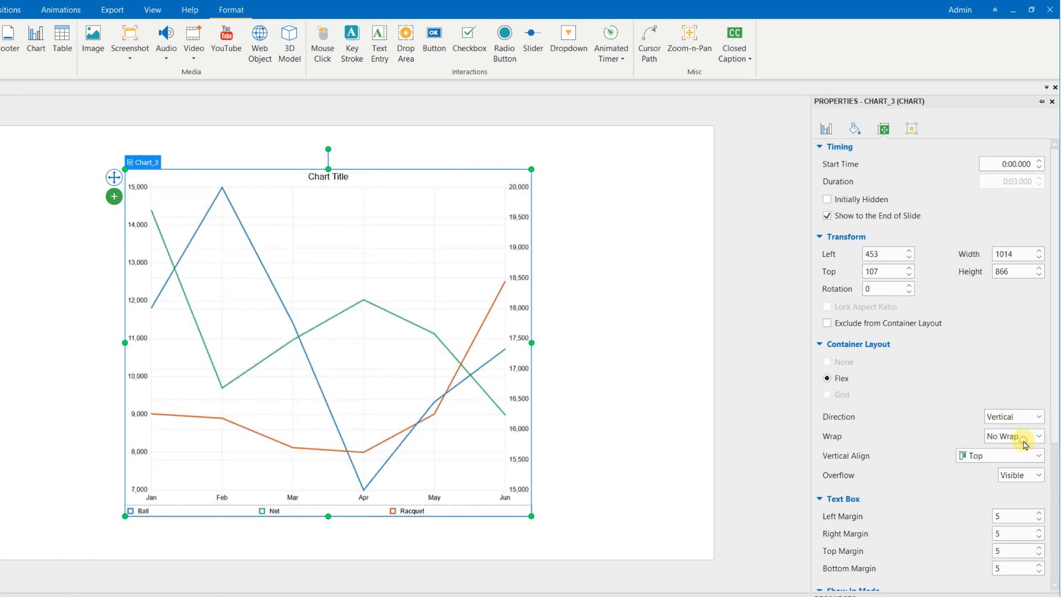
Step: Set the inner line chart's flex width to 80% and change its horizontal alignment
{"action": "left_click", "coordinate": [468, 431]}
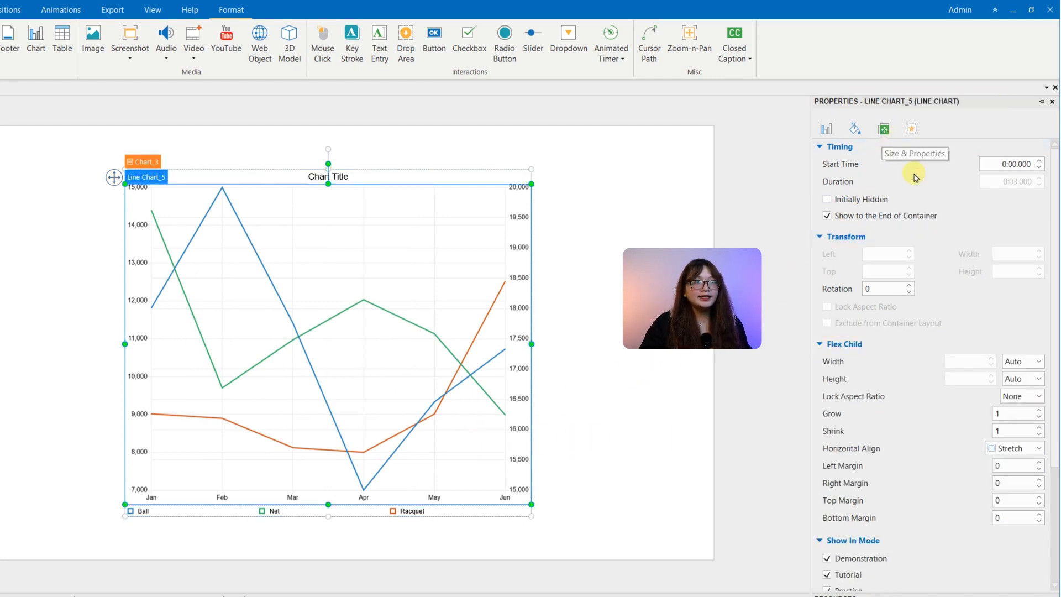
{"action": "left_click", "coordinate": [1034, 361]}
{"action": "left_click", "coordinate": [1016, 388]}
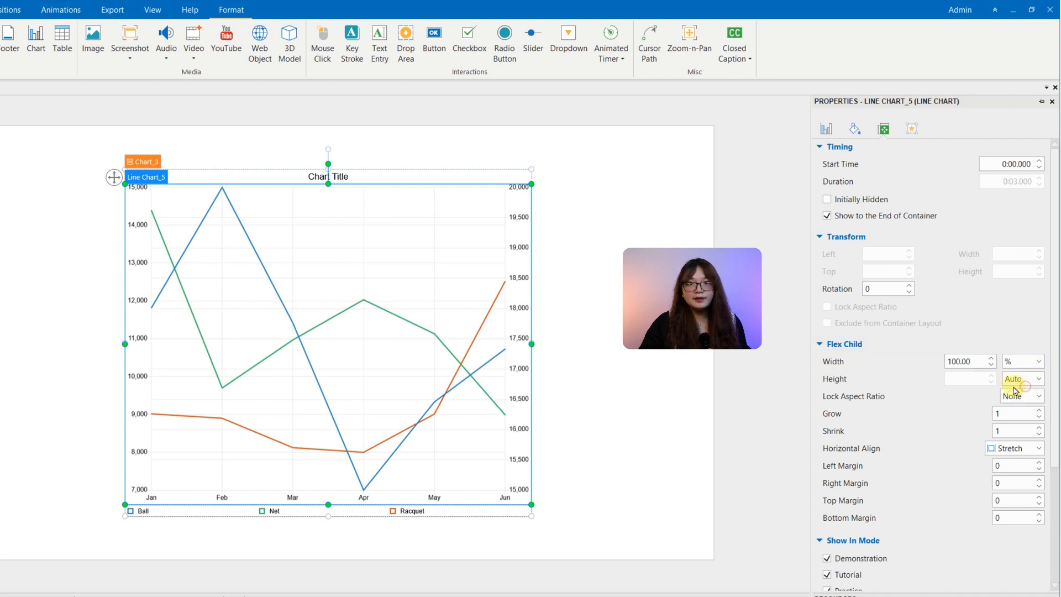
{"action": "double_click", "coordinate": [960, 361]}
{"action": "type", "text": "80"}
{"action": "key", "text": "Return"}
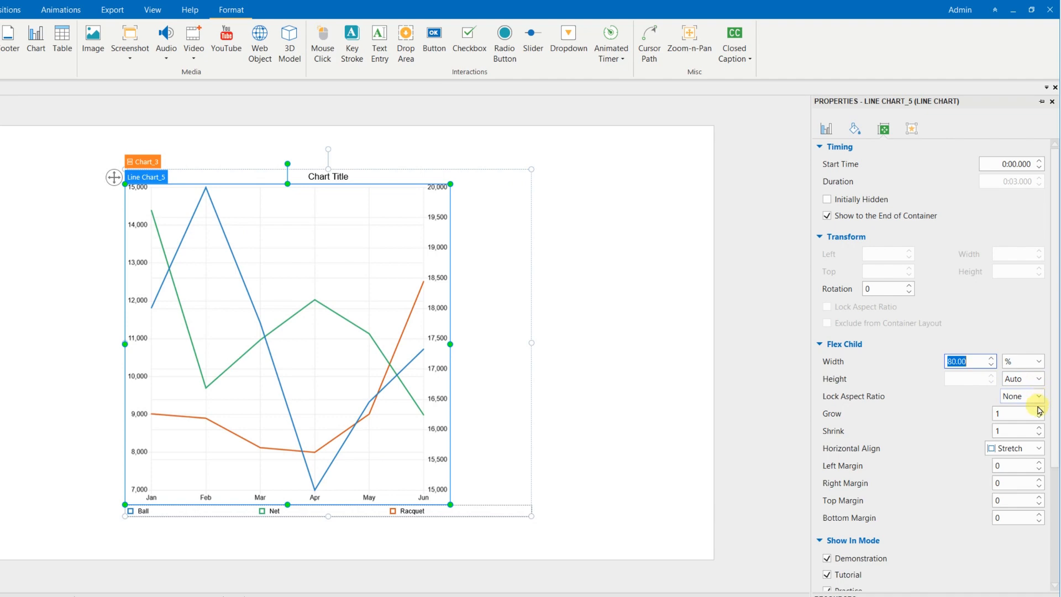
{"action": "left_click", "coordinate": [1037, 447]}
{"action": "left_click", "coordinate": [1035, 474]}
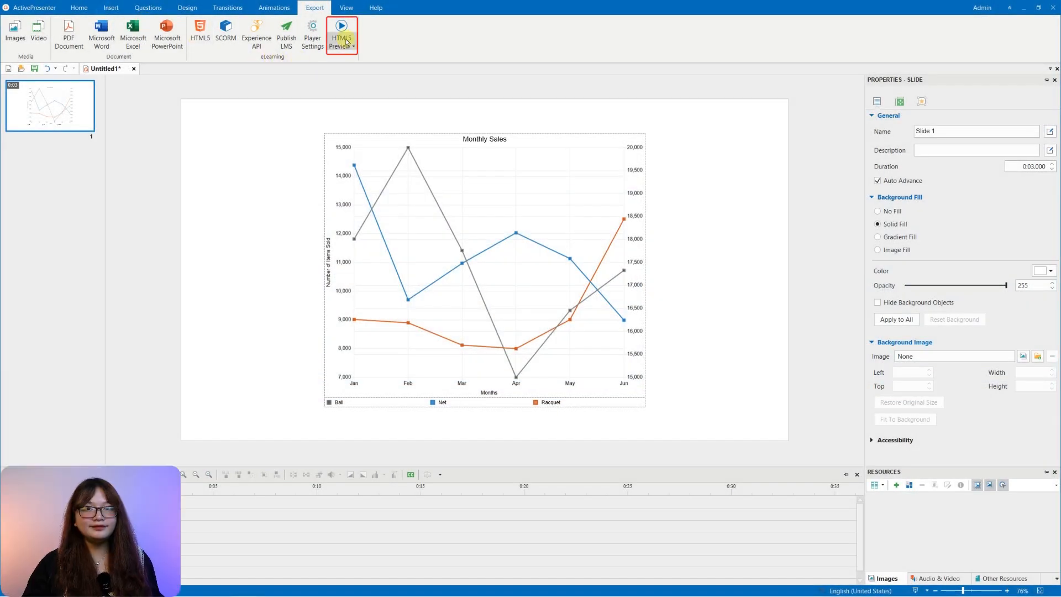
Step: Preview the project as HTML5 in Practice mode and examine the data points of the Monthly Sales chart
{"action": "left_click", "coordinate": [347, 42]}
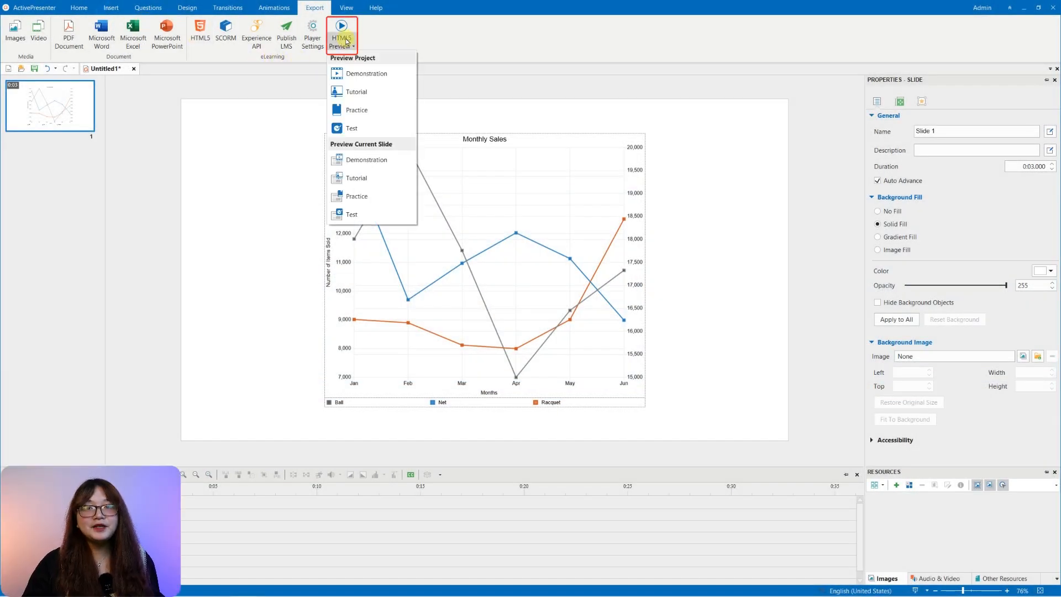
{"action": "left_click", "coordinate": [358, 111]}
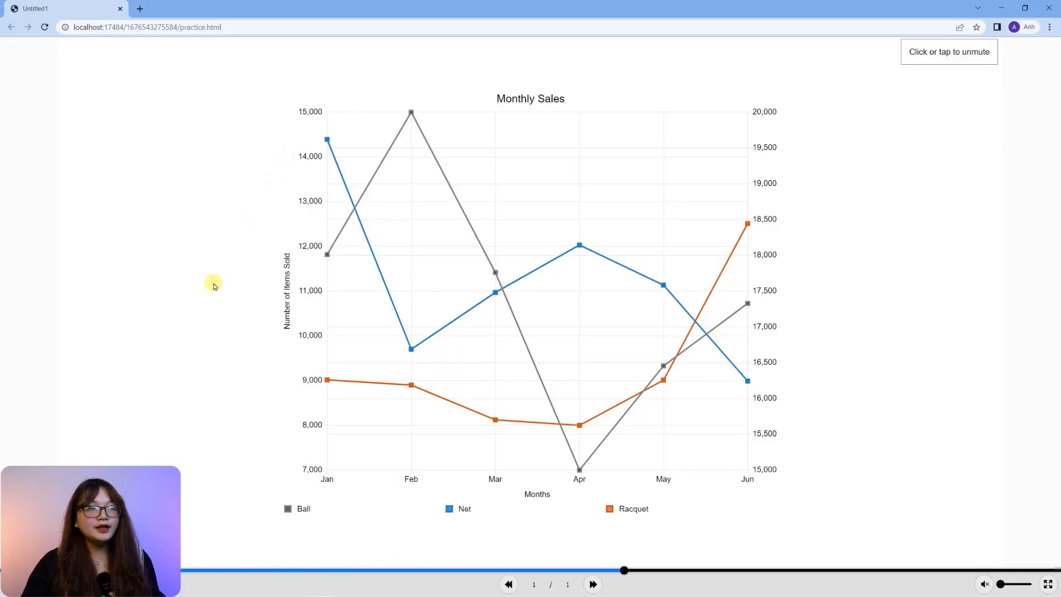
{"action": "left_click", "coordinate": [329, 256]}
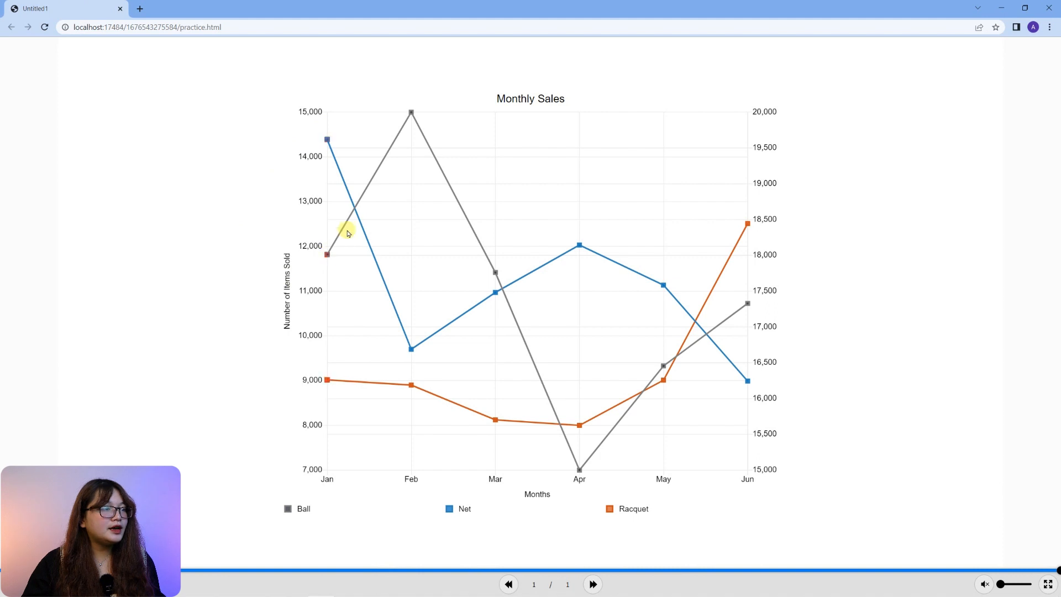
{"action": "mouse_move", "coordinate": [412, 113]}
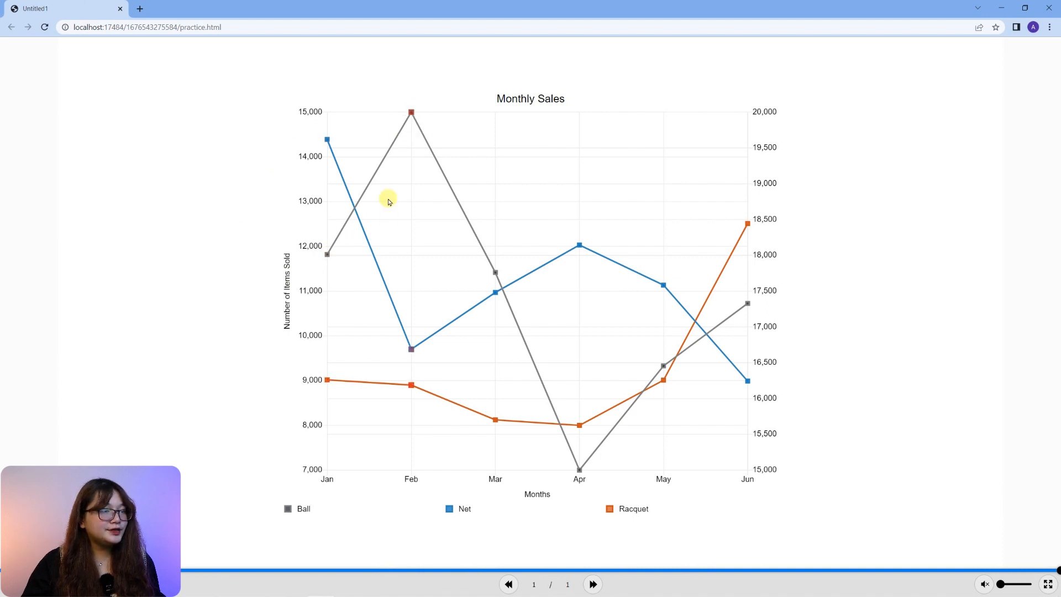
{"action": "mouse_move", "coordinate": [410, 386]}
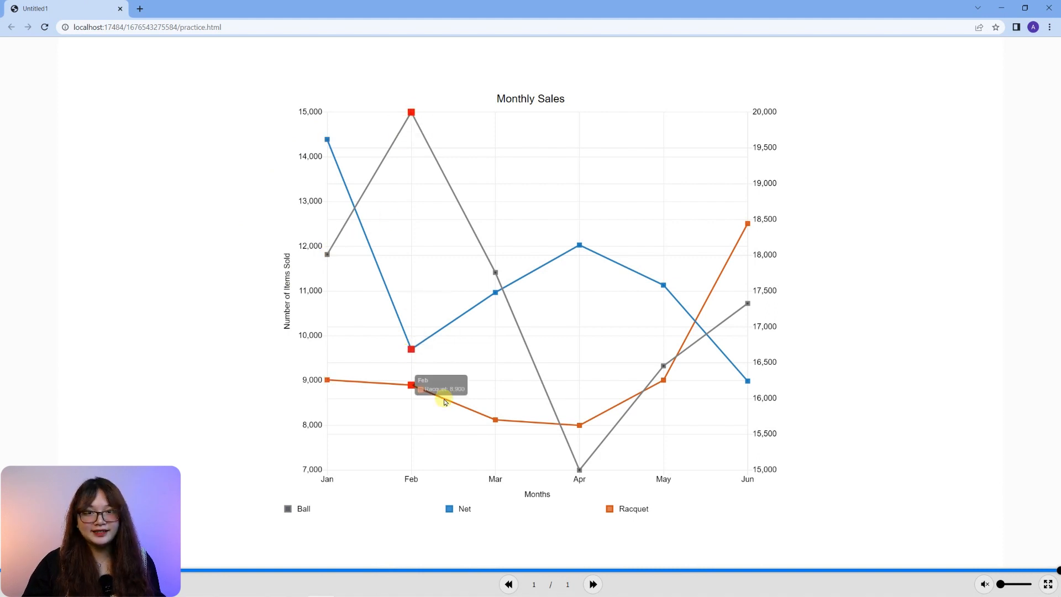
{"action": "mouse_move", "coordinate": [497, 421]}
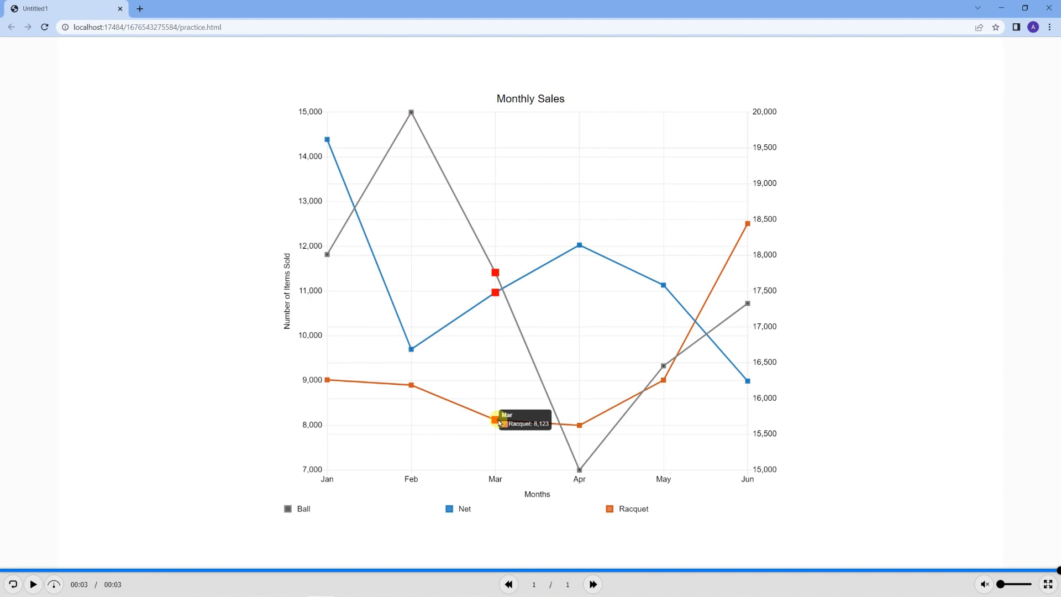